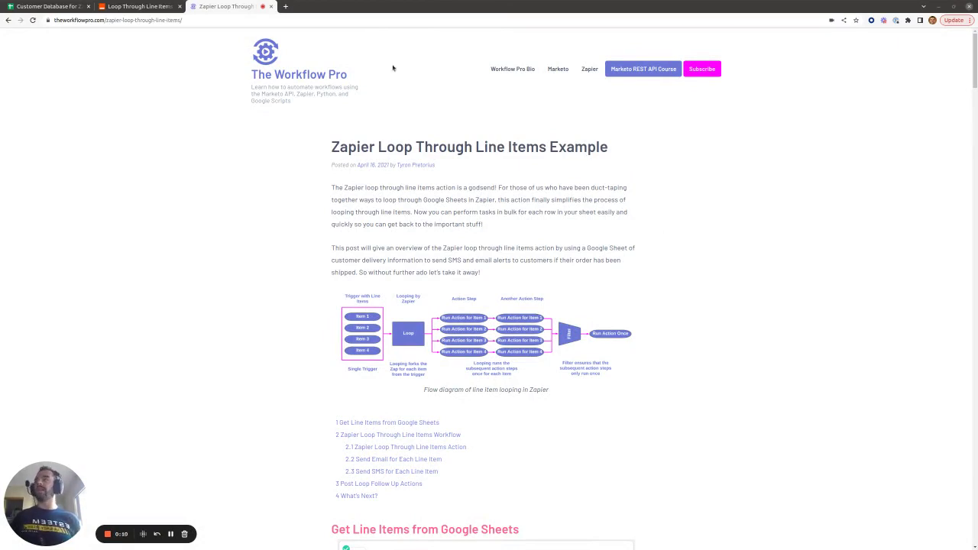
Switch to the Customer Database for Zapier spreadsheet and examine its email, phone, order, first name and Delivery Today? columns
click(198, 20)
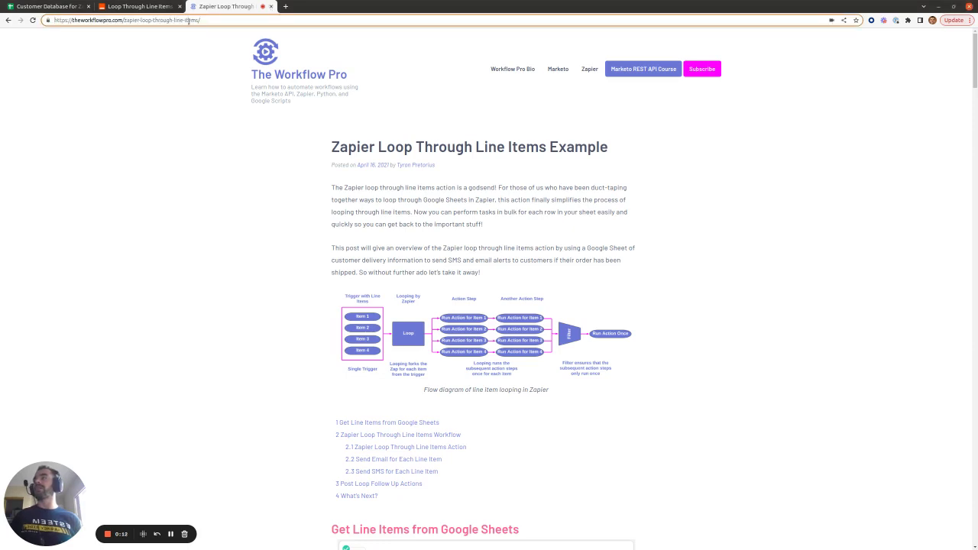
click(189, 21)
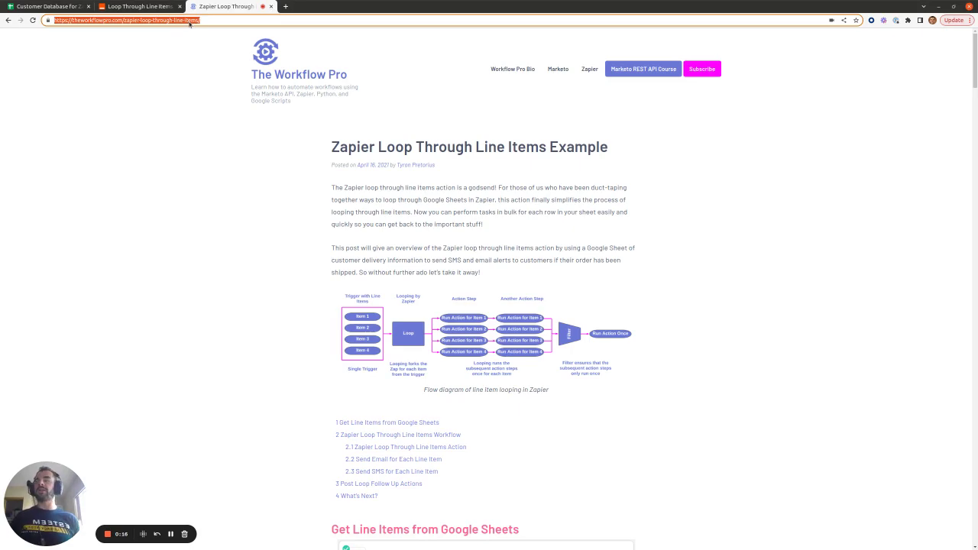
click(58, 10)
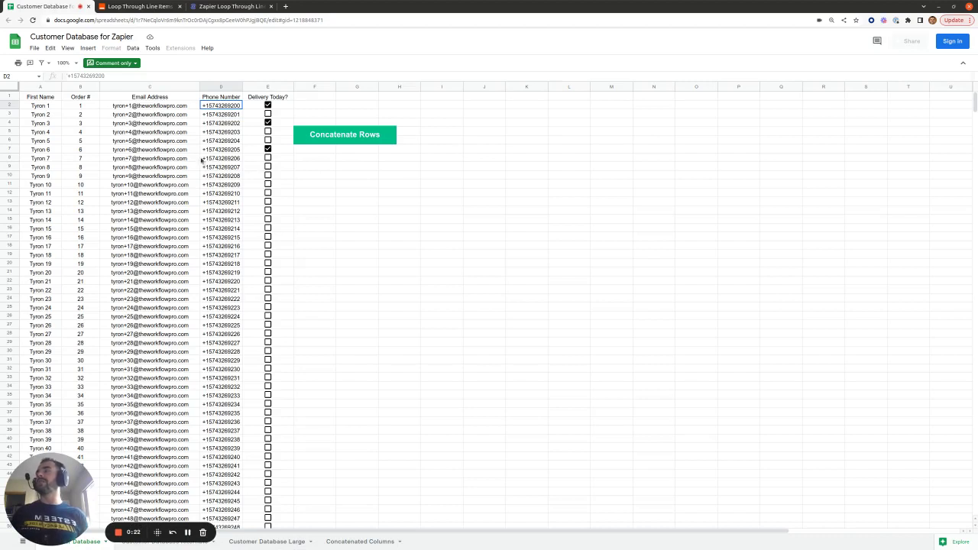
click(155, 107)
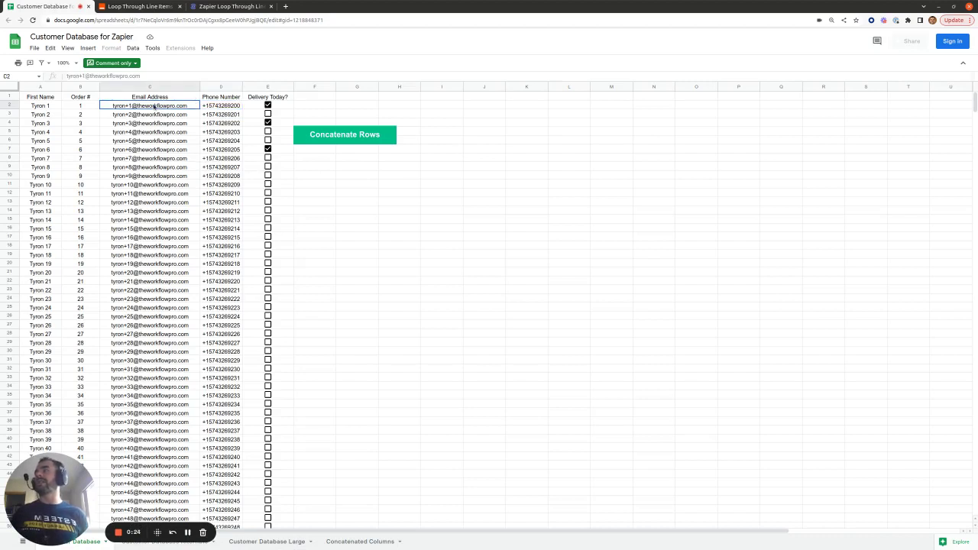
click(215, 105)
click(80, 107)
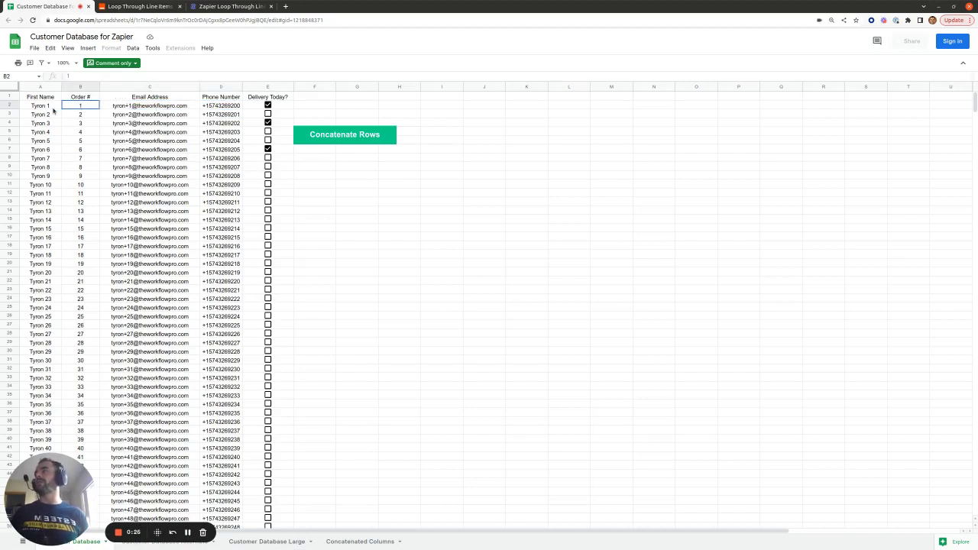
click(51, 107)
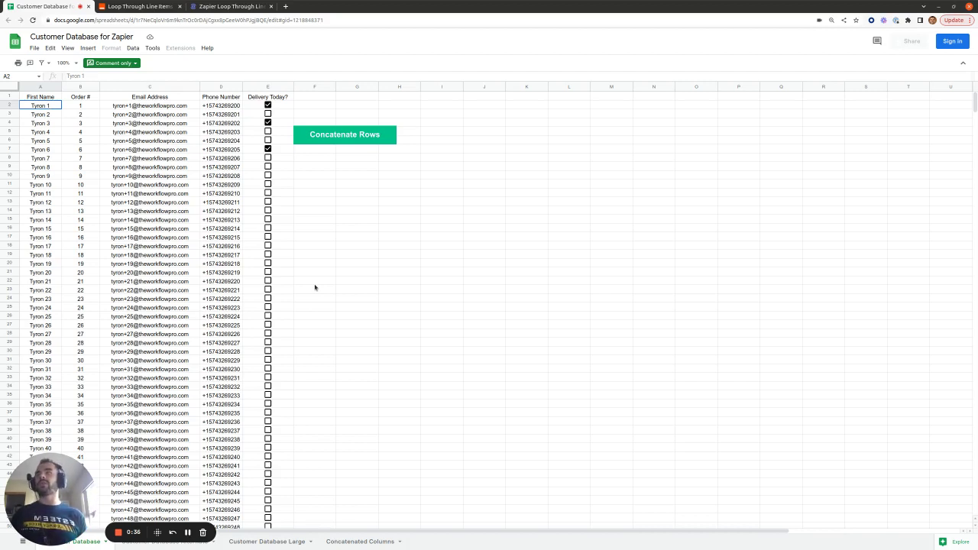
click(281, 86)
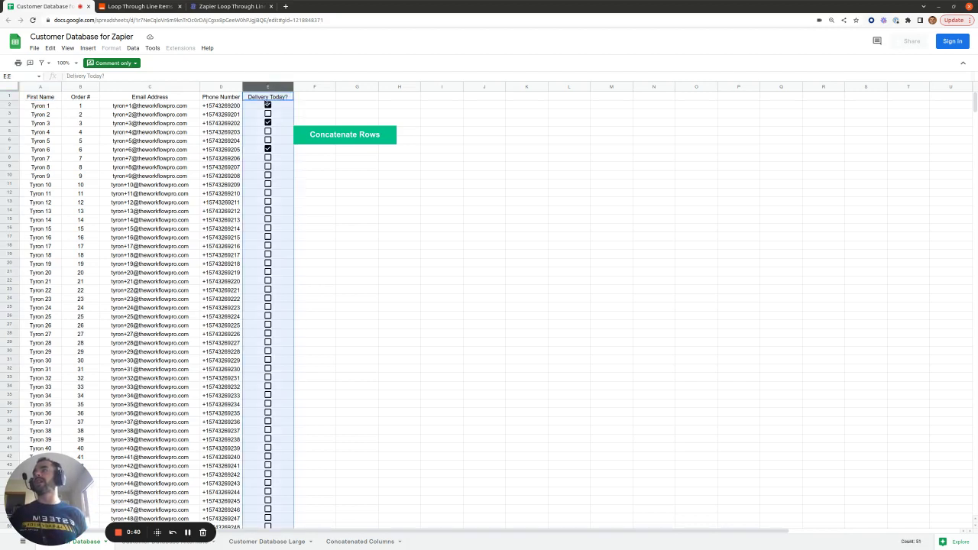
click(323, 175)
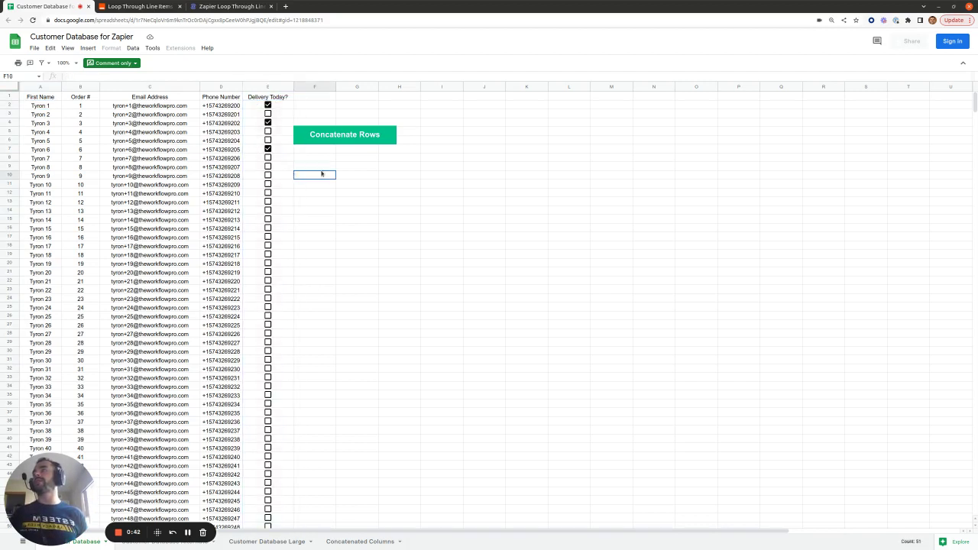
Switch to the Loop Through Line Items Zap, review its sequence of steps and daily schedule trigger settings, and close the trigger
click(136, 6)
scroll(446, 292, down, 3)
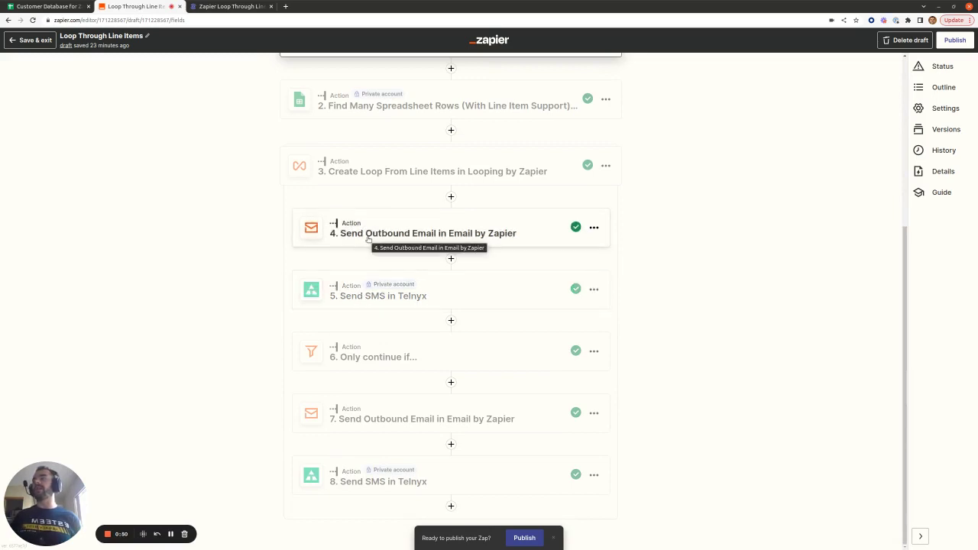
scroll(382, 255, up, 3)
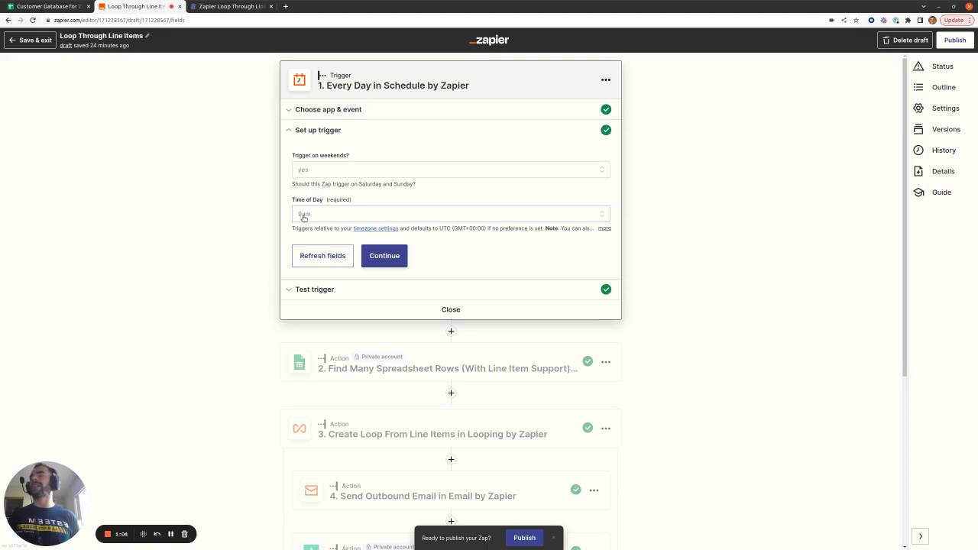
click(450, 310)
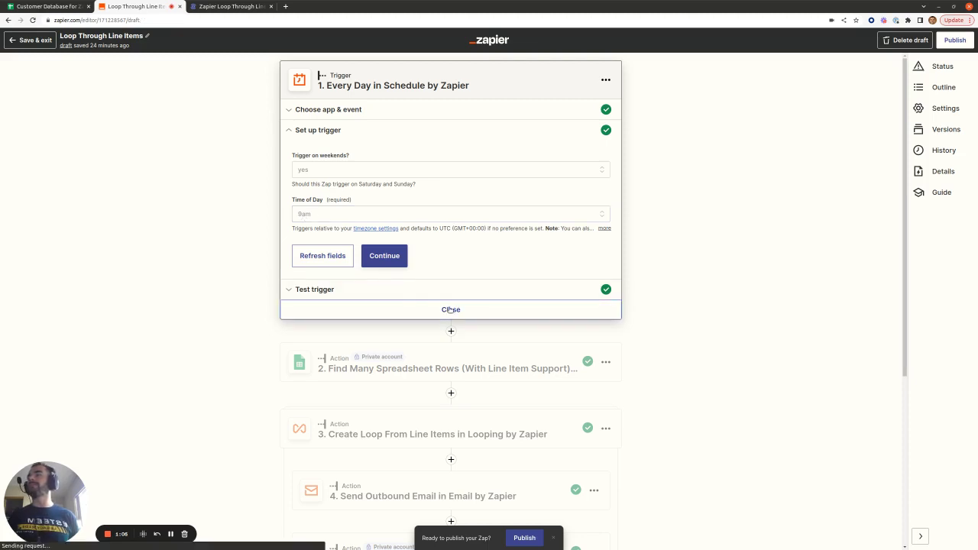
Open the setup of the Find Many Spreadsheet Rows action and examine its spreadsheet, worksheet, lookup column and lookup value
click(421, 148)
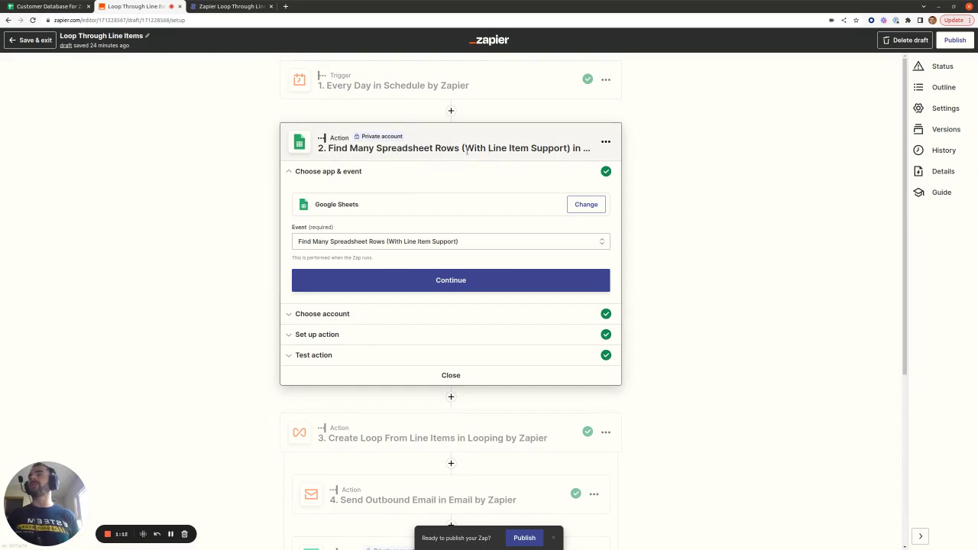
click(350, 337)
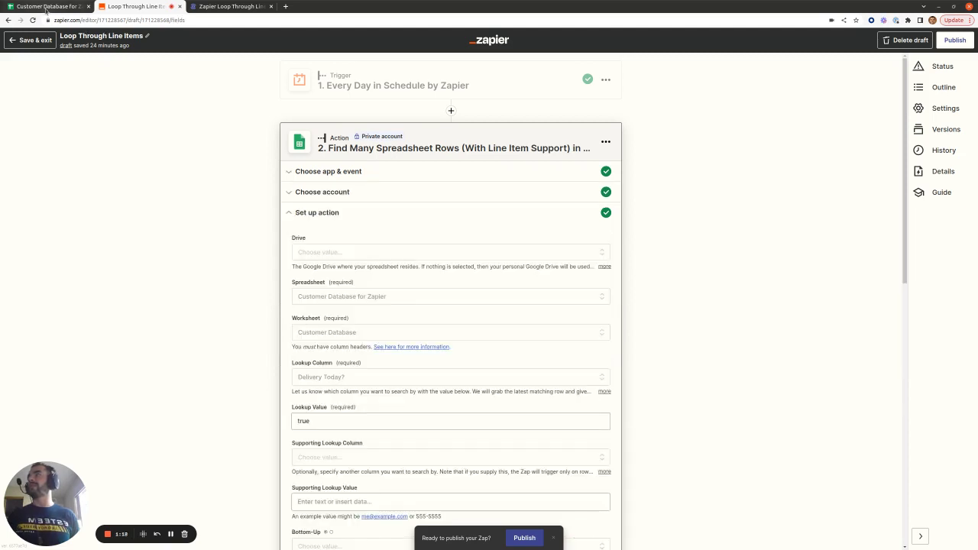
scroll(335, 306, down, 1)
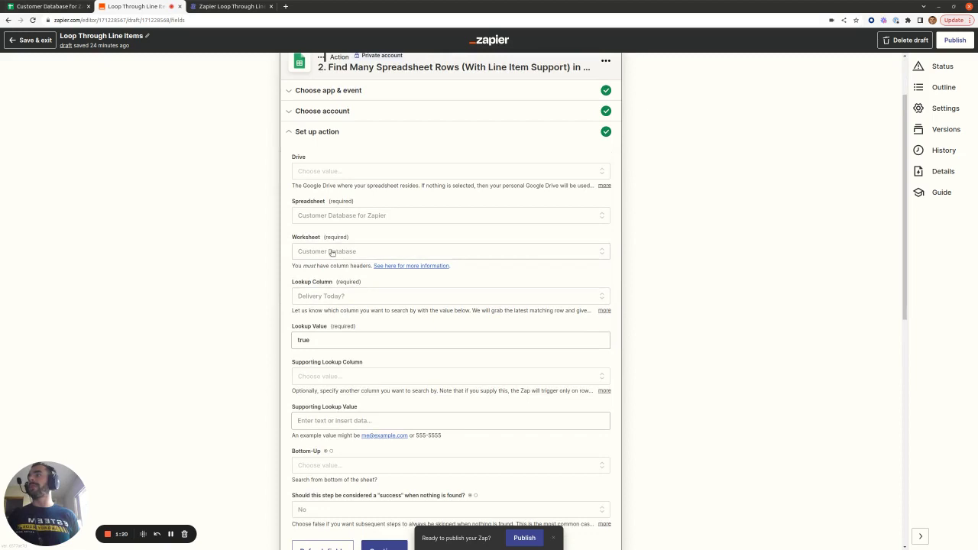
scroll(340, 282, down, 1)
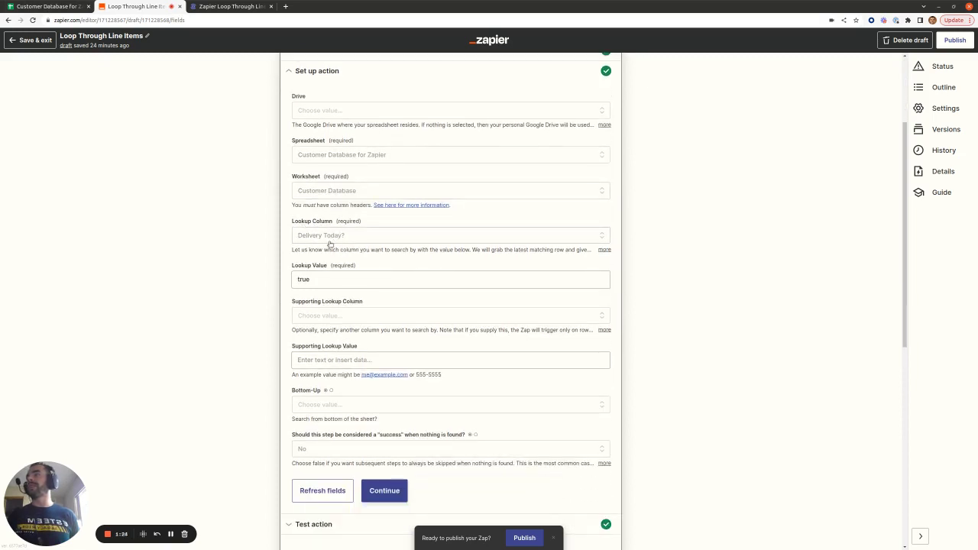
key(ctrl+plus)
key(ctrl+plus)
key(ctrl+plus)
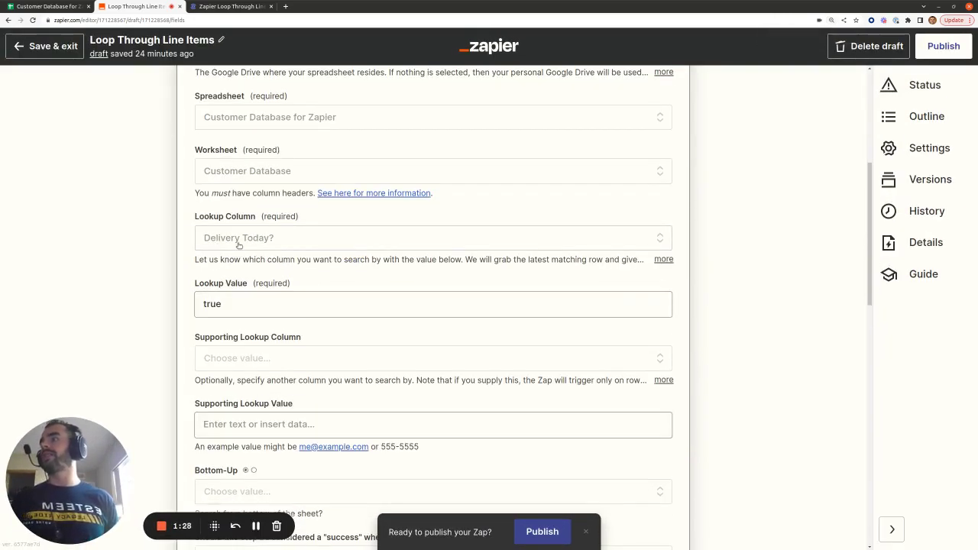
scroll(248, 244, down, 1)
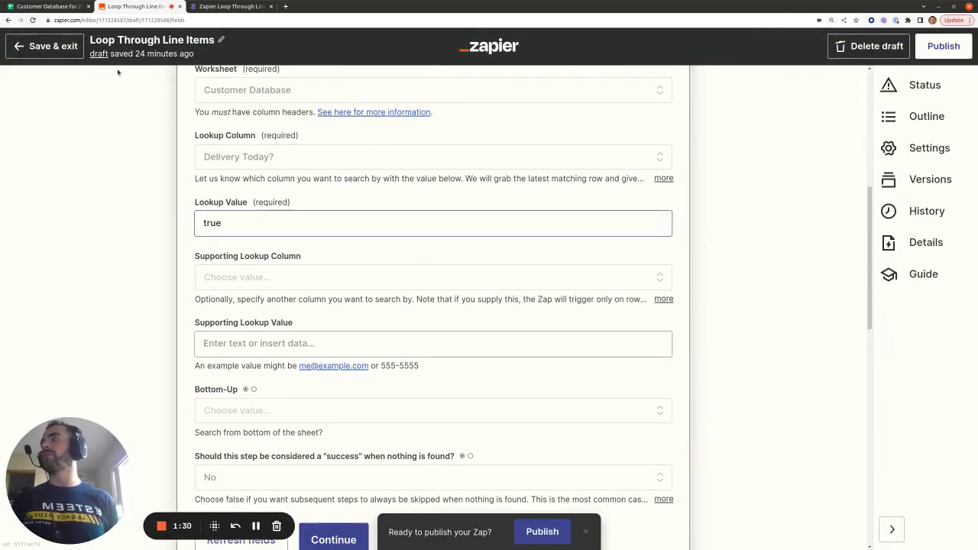
Check the Delivery Today? checkboxes in the customer spreadsheet against the lookup value and review the action's remaining setup fields in the Zap
click(46, 6)
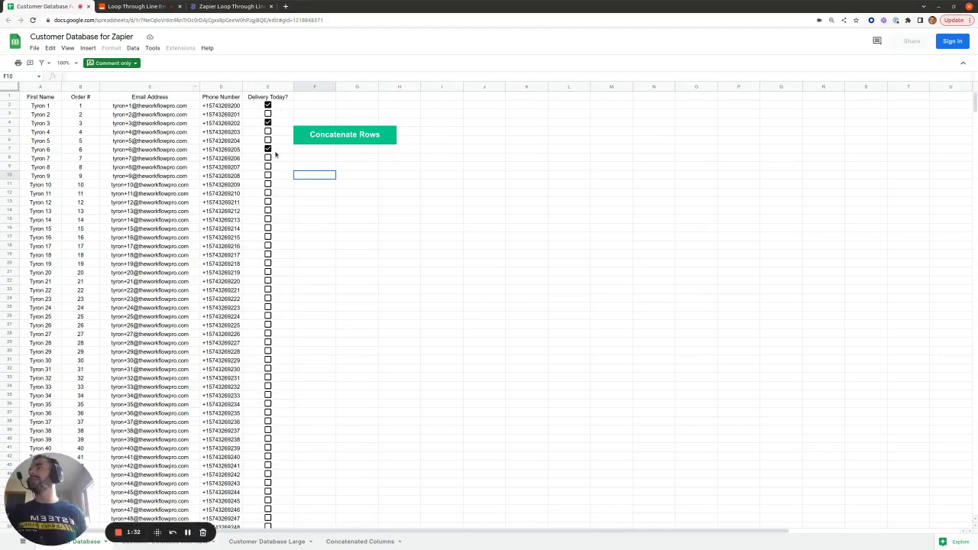
click(138, 6)
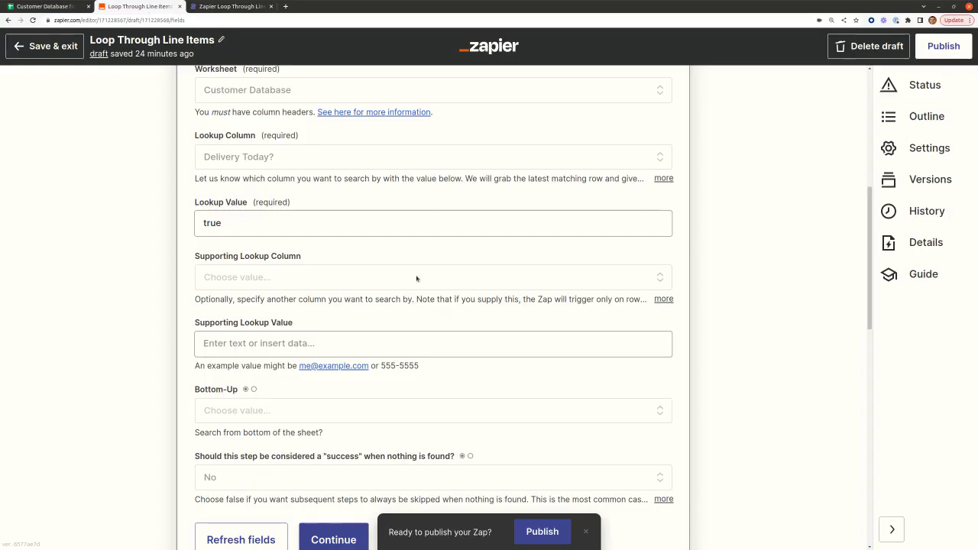
scroll(464, 308, down, 2)
key(ctrl+minus)
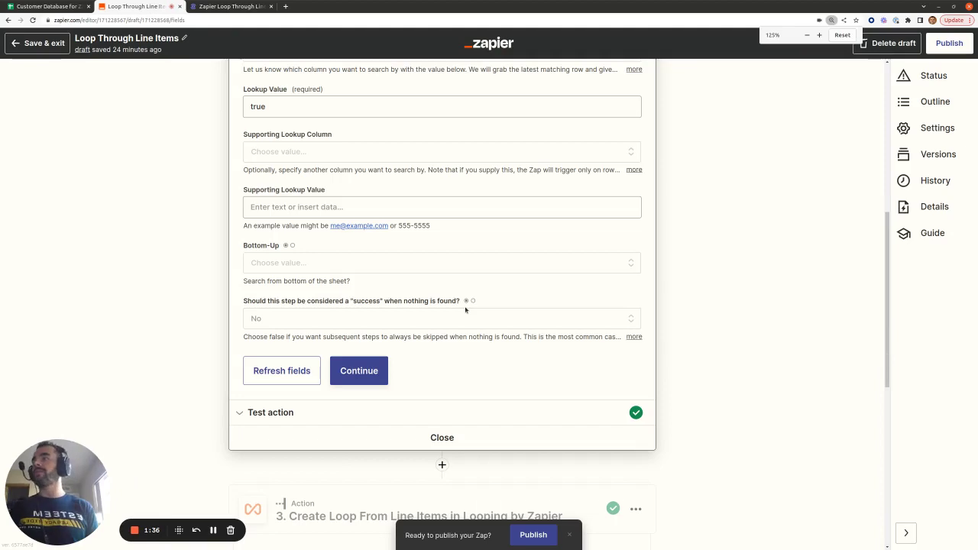
scroll(464, 308, up, 5)
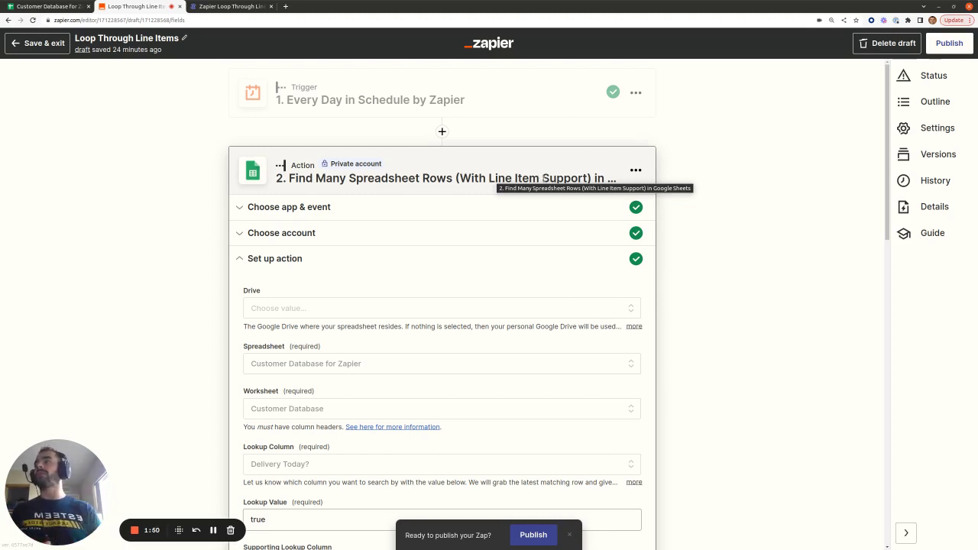
Switch to the Zapier Loop Through Line Items article and read the section on getting line items from Google Sheets
key(ctrl+Tab)
scroll(535, 245, down, 3)
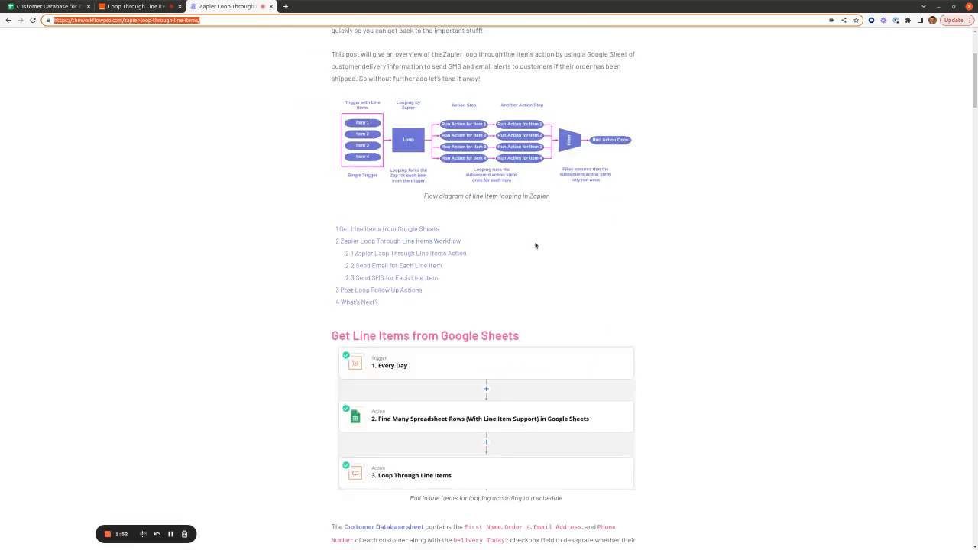
scroll(535, 245, down, 6)
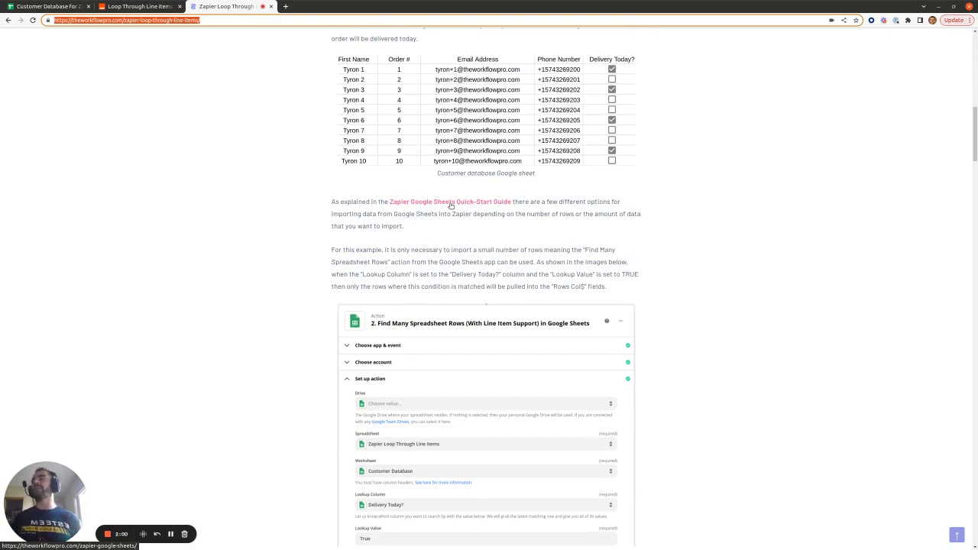
scroll(450, 205, down, 2)
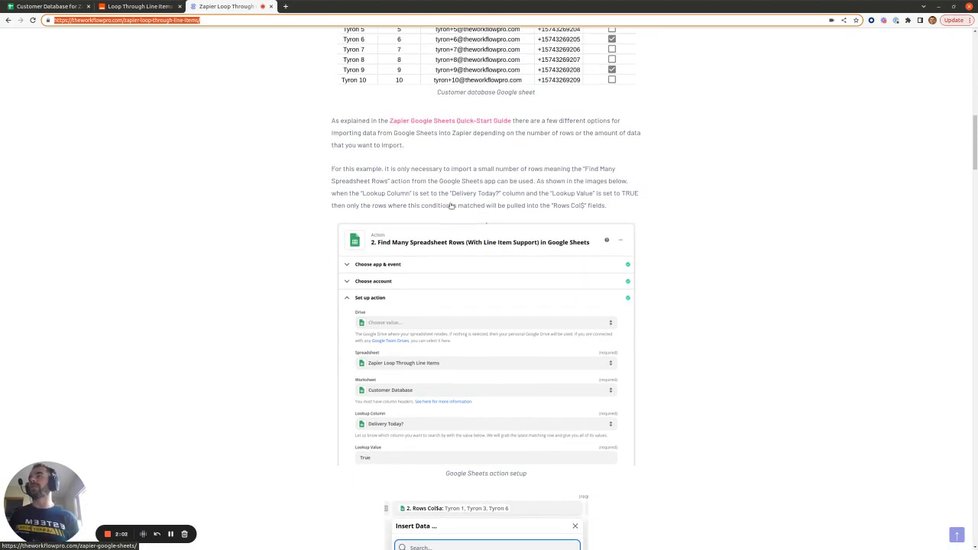
Return to the Zap and open the setup of the Create Loop From Line Items action
click(111, 7)
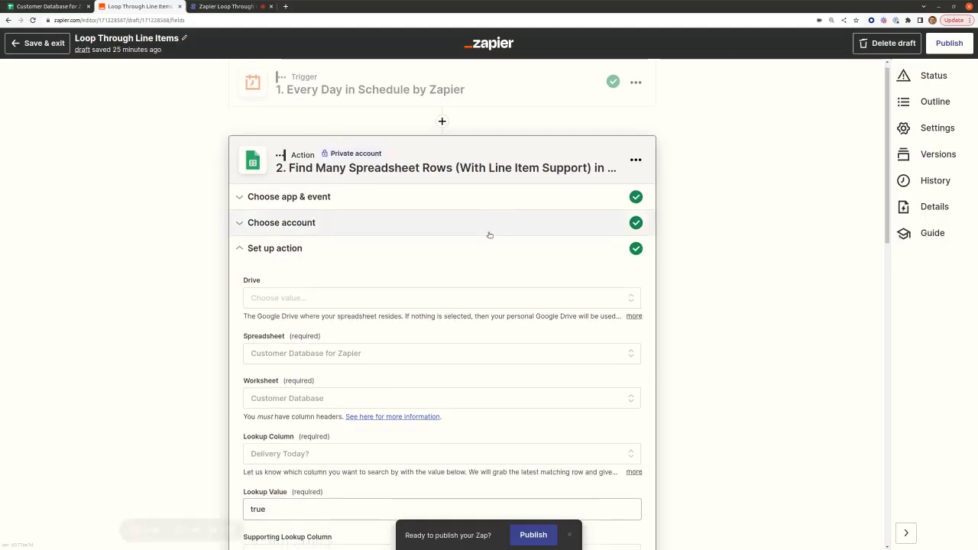
scroll(487, 233, down, 5)
scroll(488, 232, down, 3)
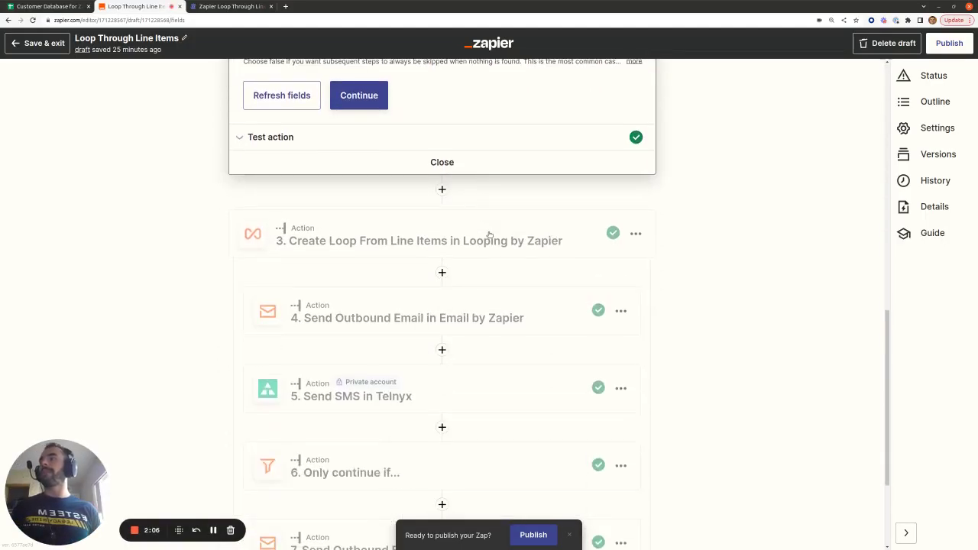
click(458, 239)
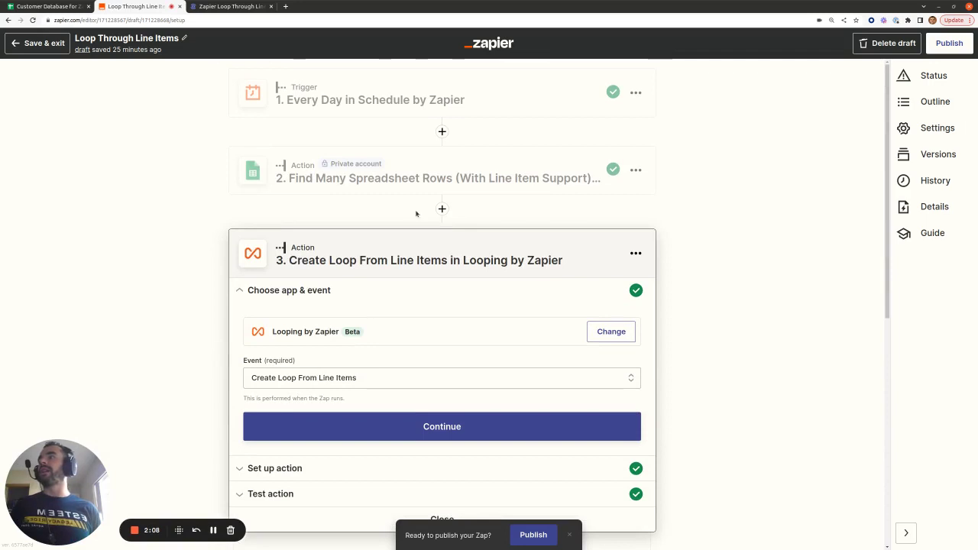
scroll(347, 310, down, 2)
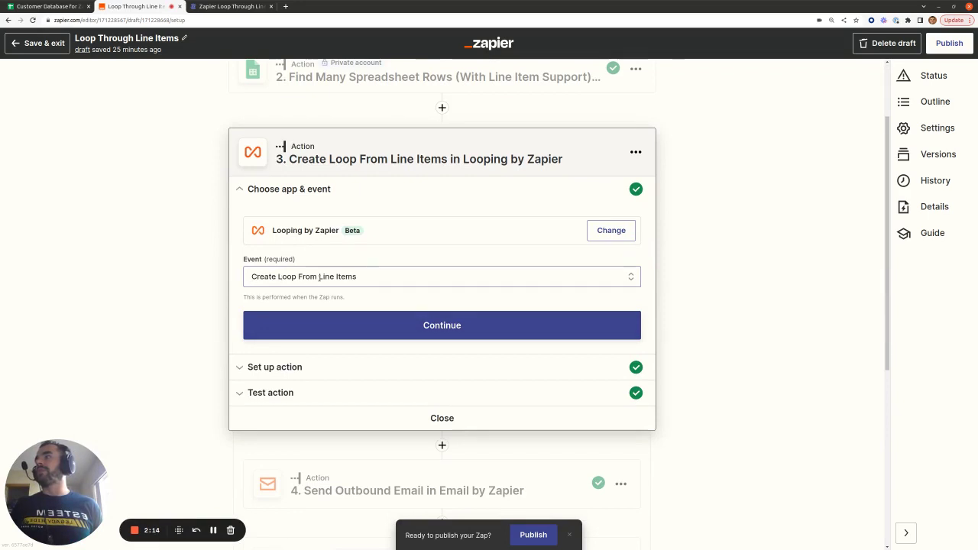
click(302, 367)
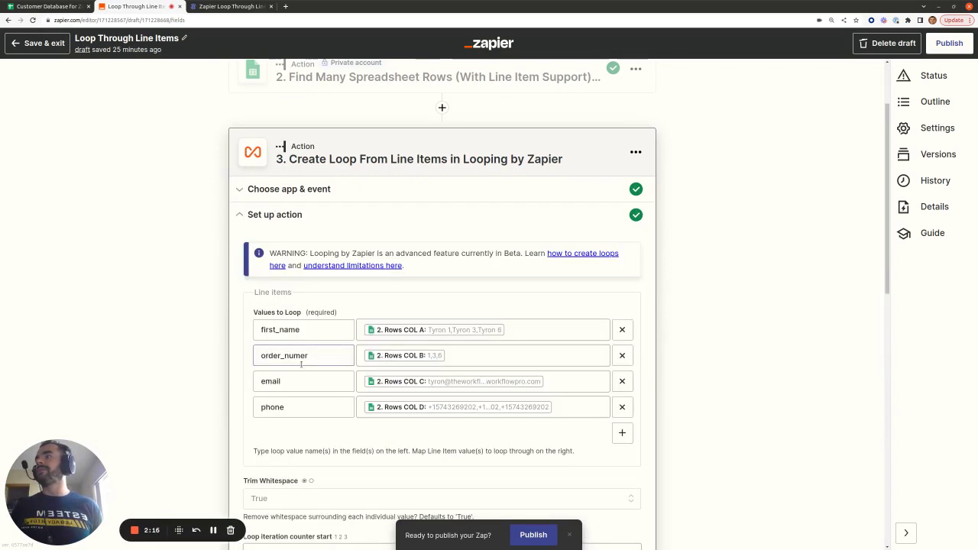
Examine the loop's mapped line item values, whitespace trimming, iteration counter start and maximum number of iterations
scroll(412, 264, down, 1)
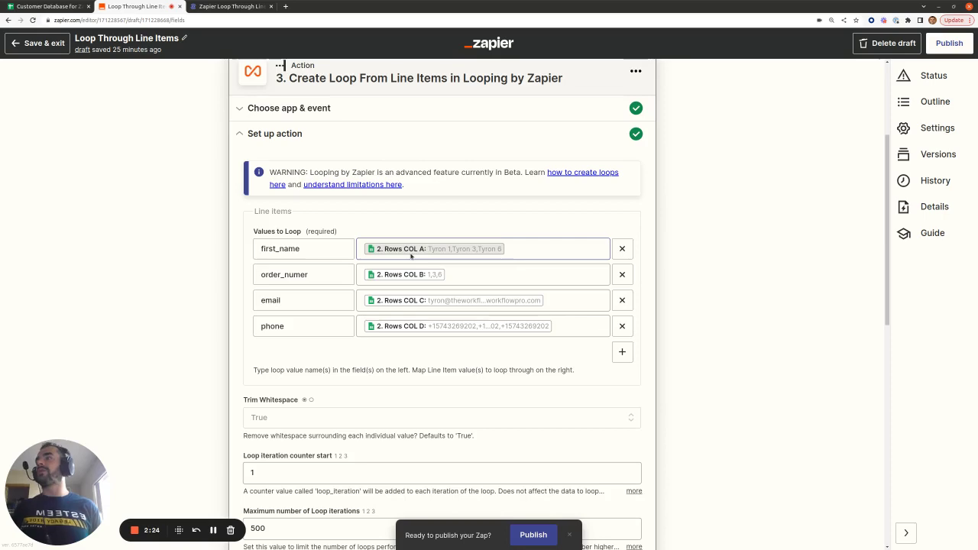
scroll(411, 256, up, 3)
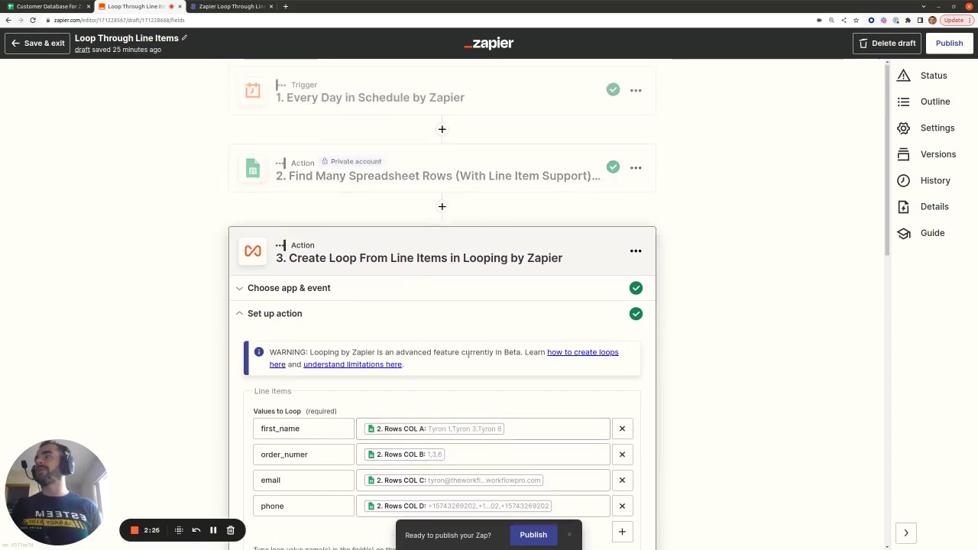
scroll(468, 354, down, 3)
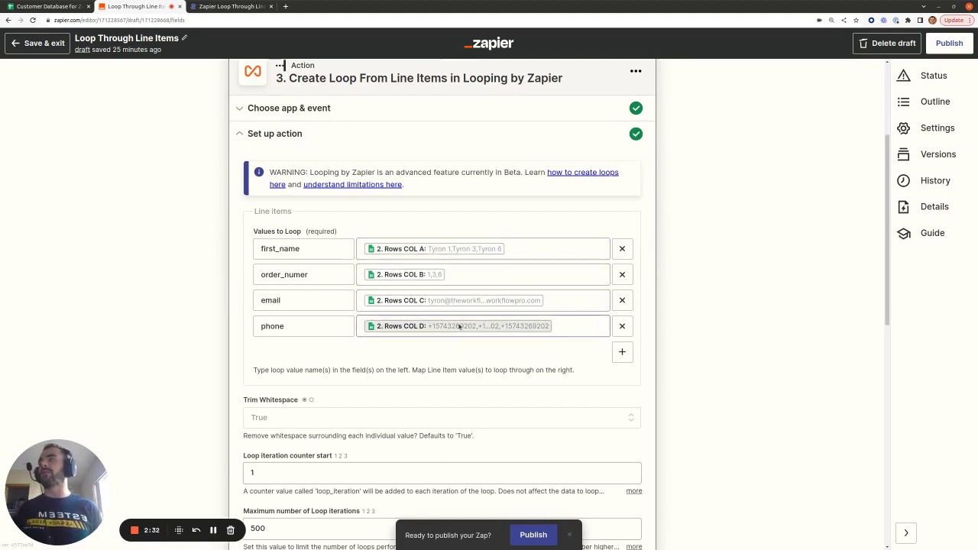
scroll(467, 319, down, 2)
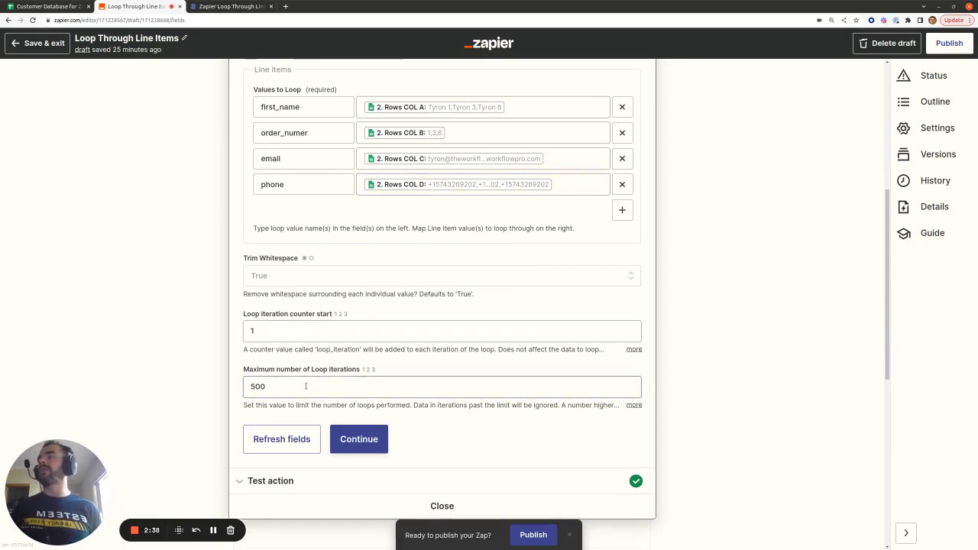
scroll(307, 382, up, 3)
scroll(313, 389, down, 3)
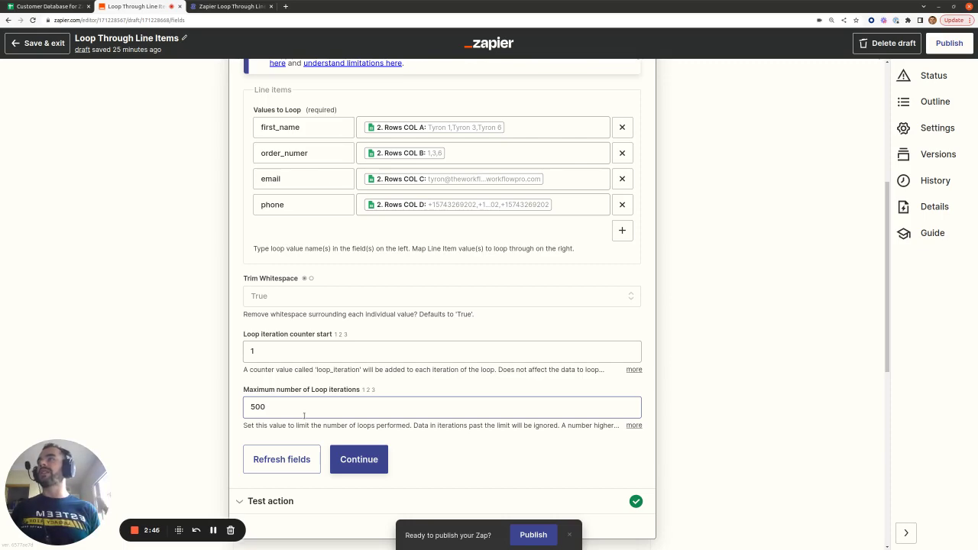
Switch to the Zapier Loop Through Line Items article and read the loop action section, highlighting the 500 iteration limit
click(233, 6)
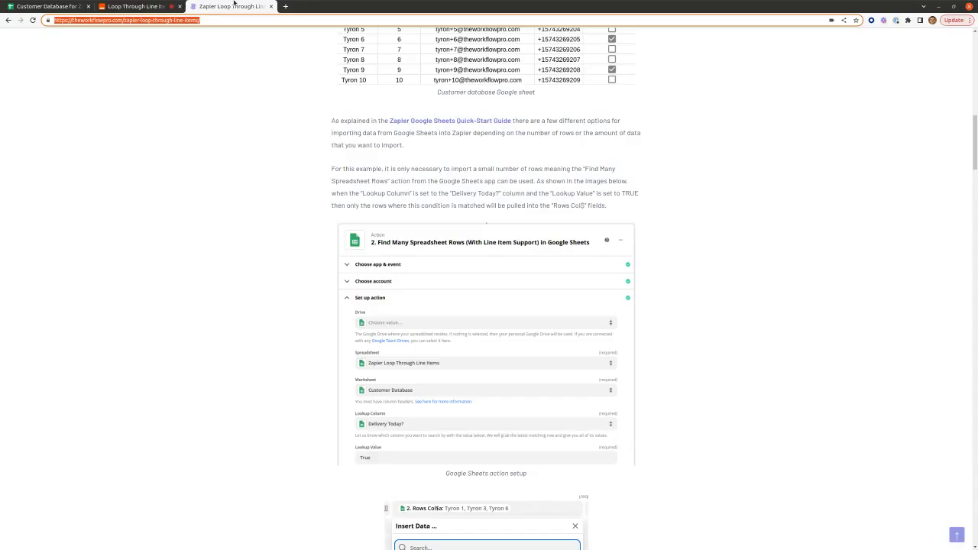
scroll(541, 292, down, 5)
scroll(541, 294, down, 7)
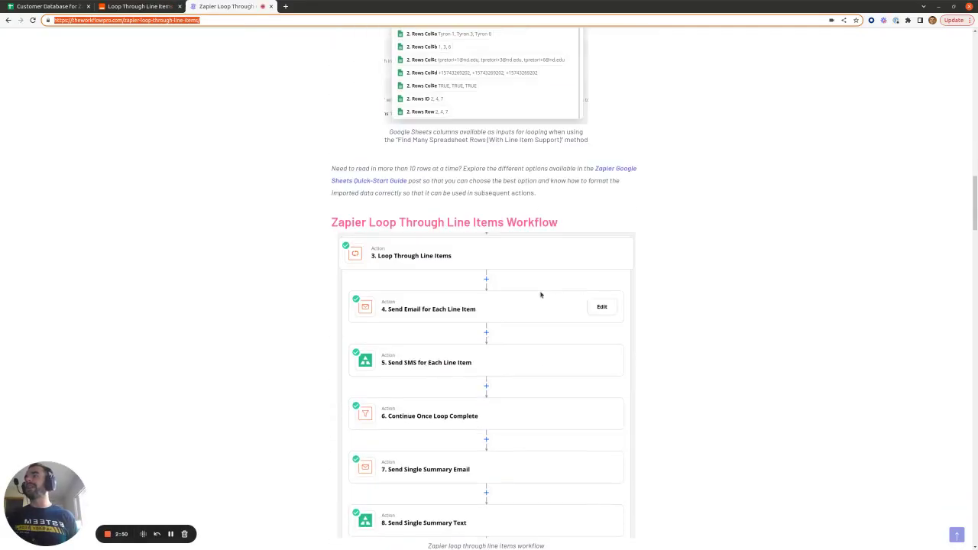
scroll(541, 294, up, 7)
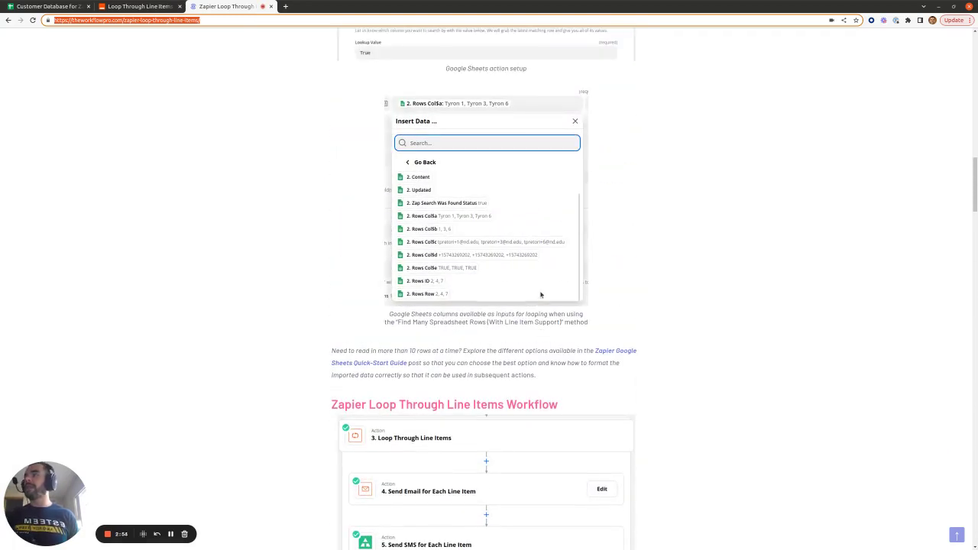
scroll(541, 294, down, 7)
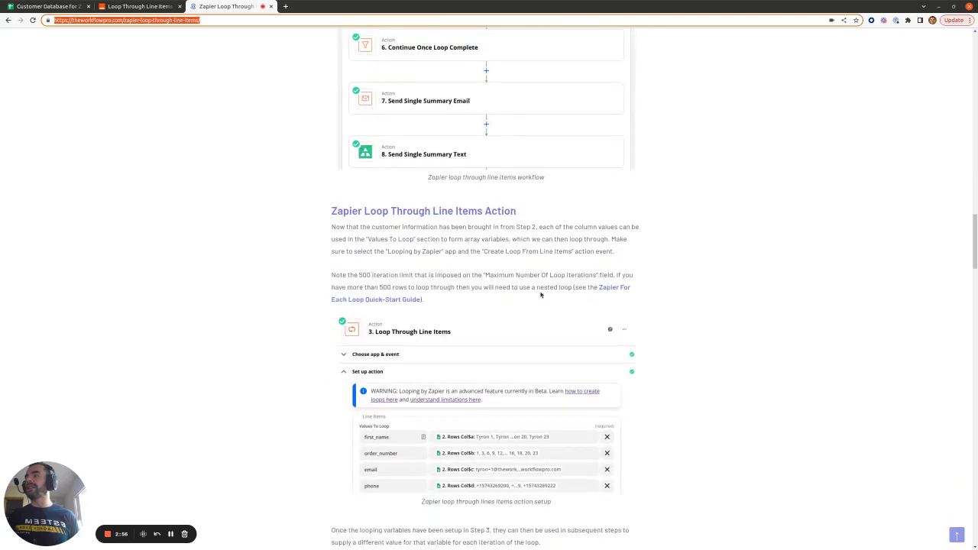
scroll(541, 294, down, 4)
scroll(541, 294, up, 2)
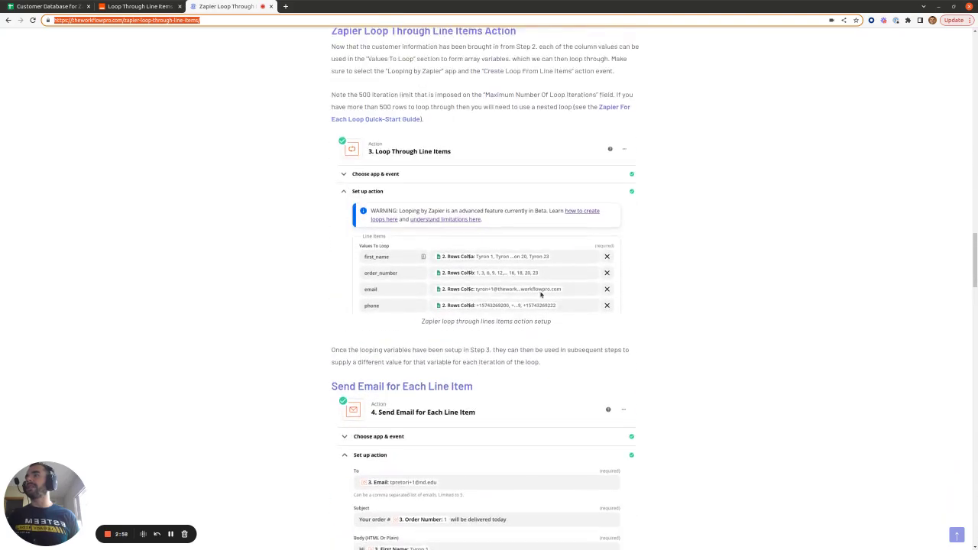
scroll(541, 294, up, 1)
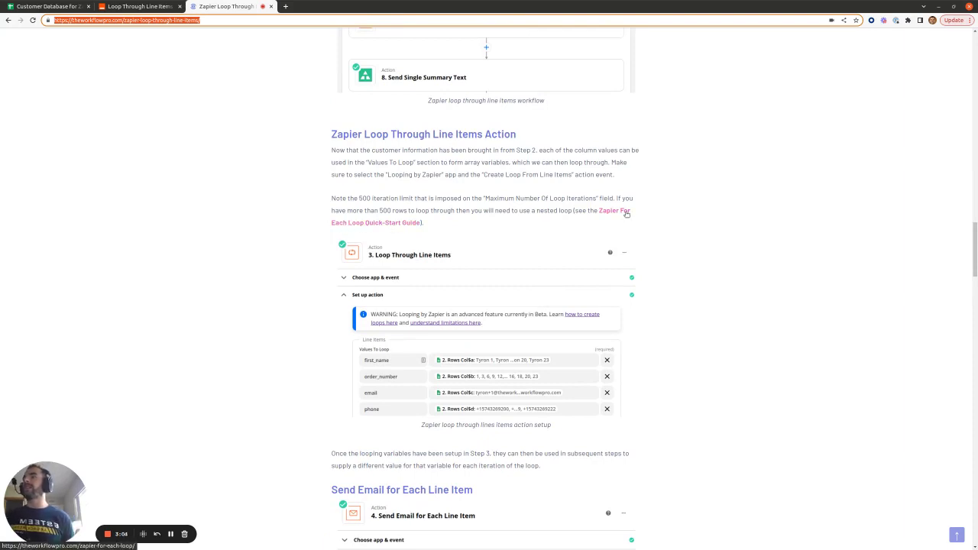
drag(359, 198, 411, 198)
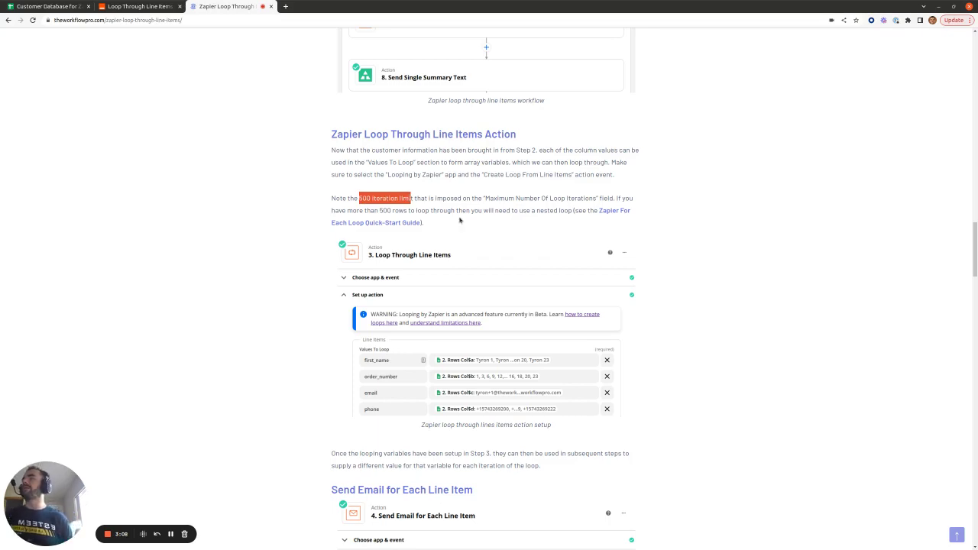
Return to the Zap, recheck the Values to Loop and iteration settings, and close the Create Loop From Line Items action
click(137, 6)
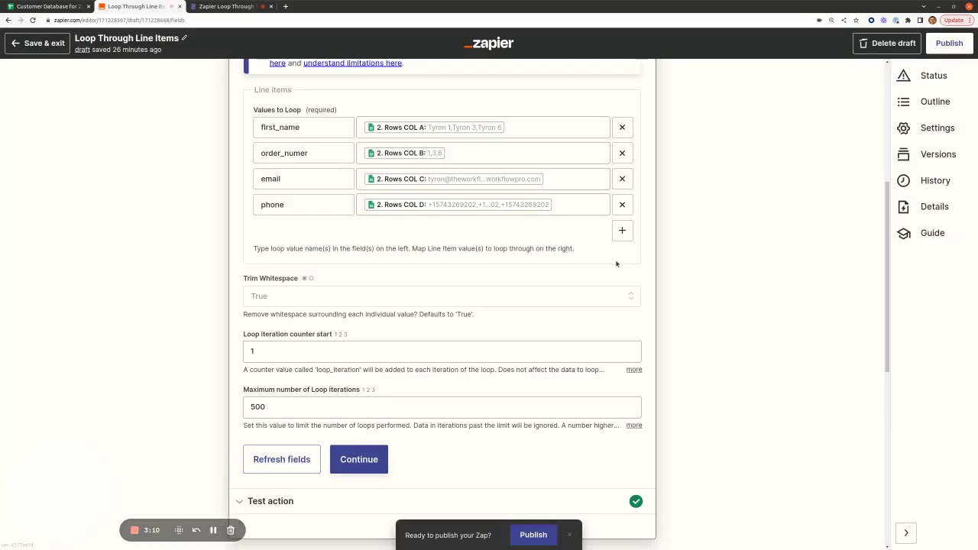
scroll(626, 267, down, 3)
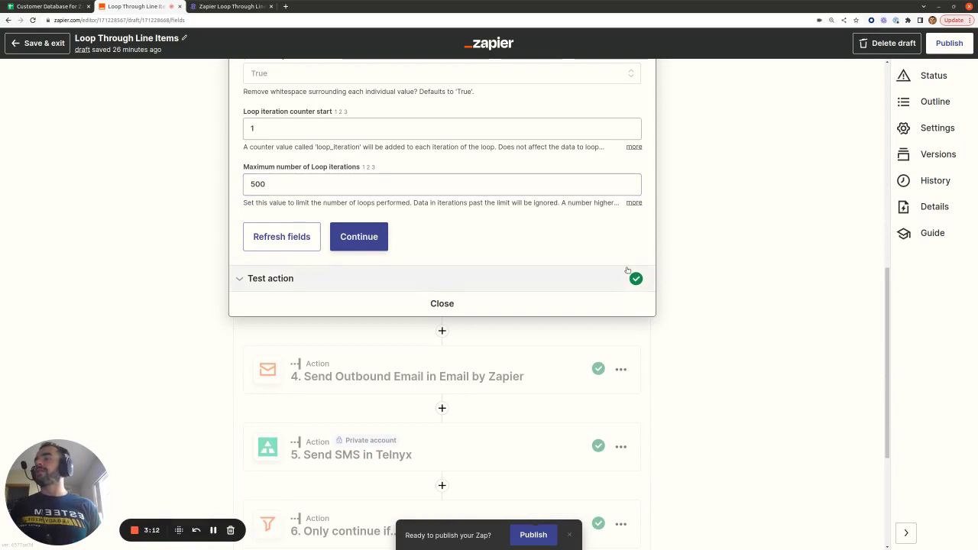
scroll(626, 267, up, 3)
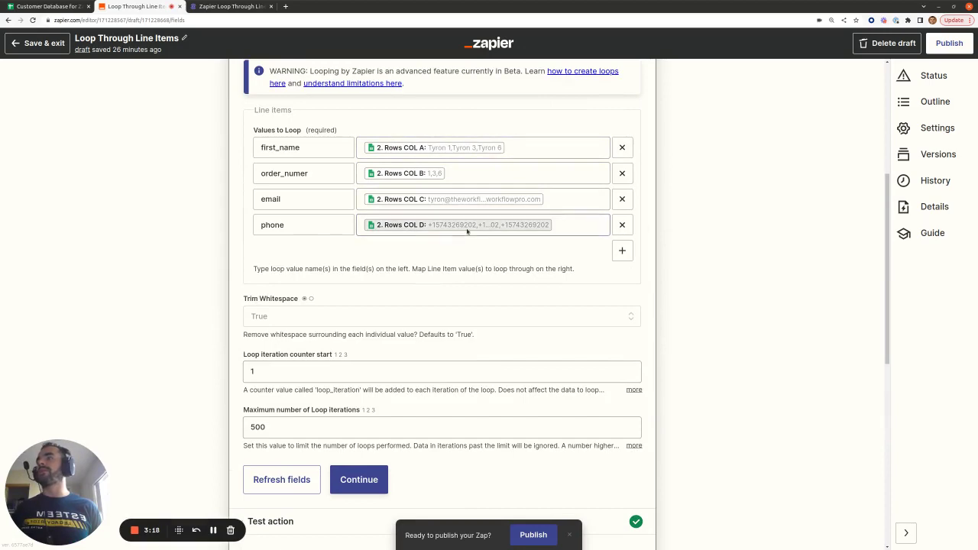
scroll(467, 231, down, 3)
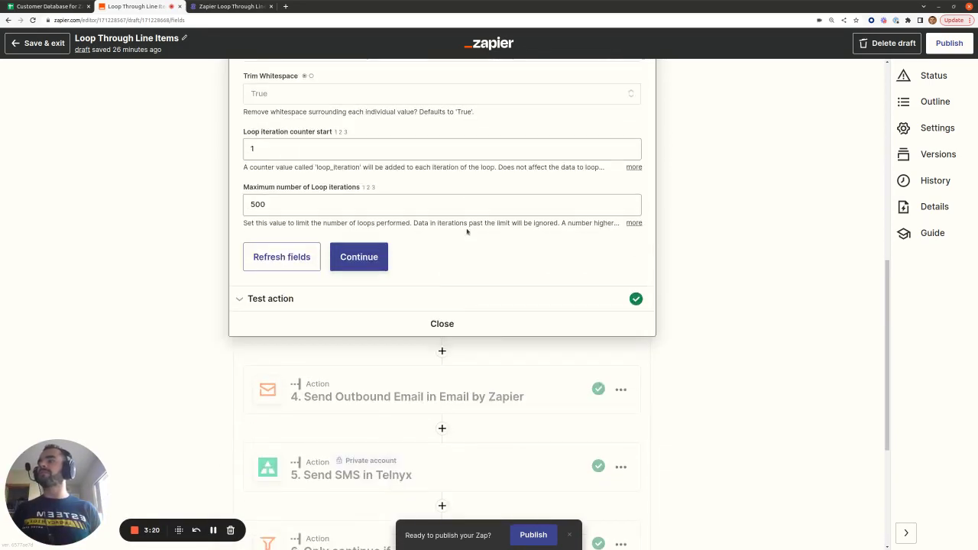
click(444, 324)
Open the setup of step 4, Send Outbound Email, and examine its To, Subject, Body and optional fields
scroll(405, 268, up, 2)
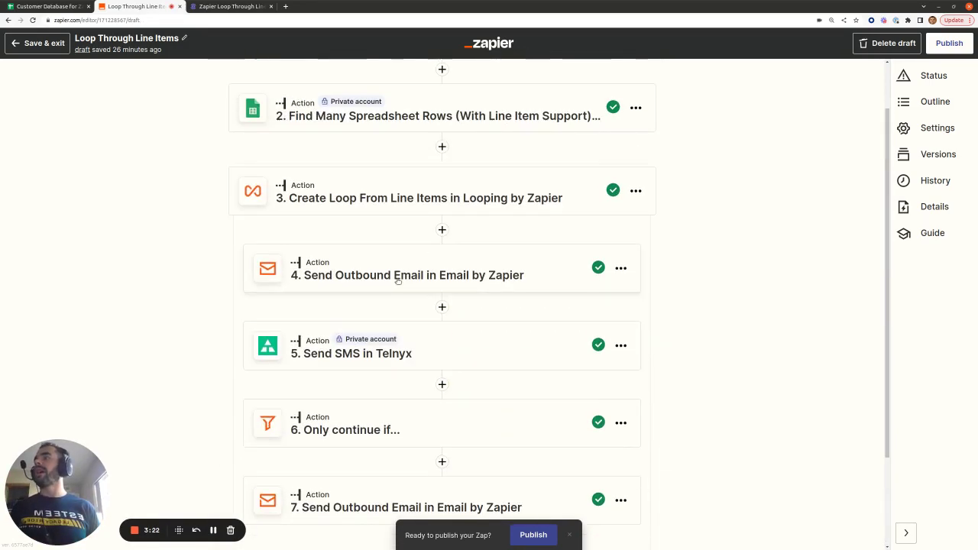
click(395, 277)
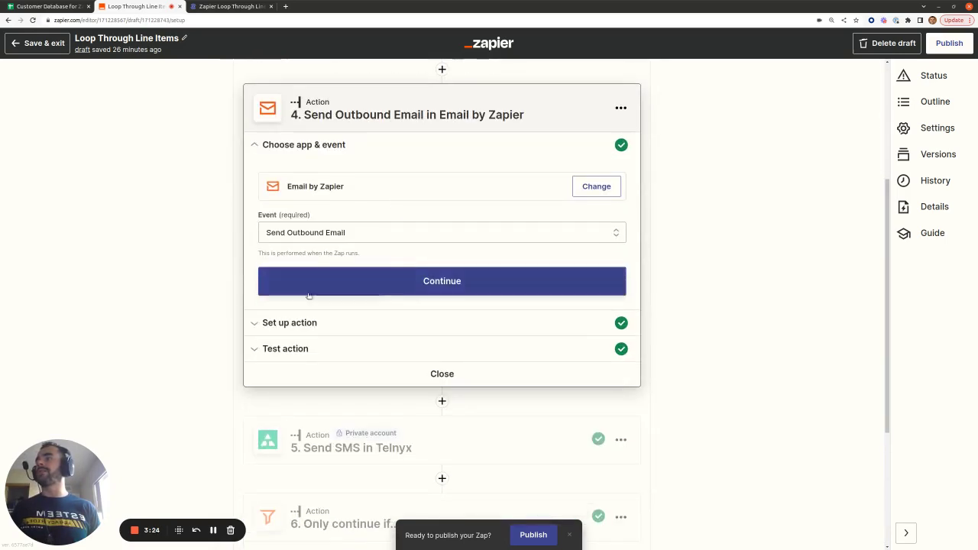
click(398, 321)
scroll(553, 243, down, 2)
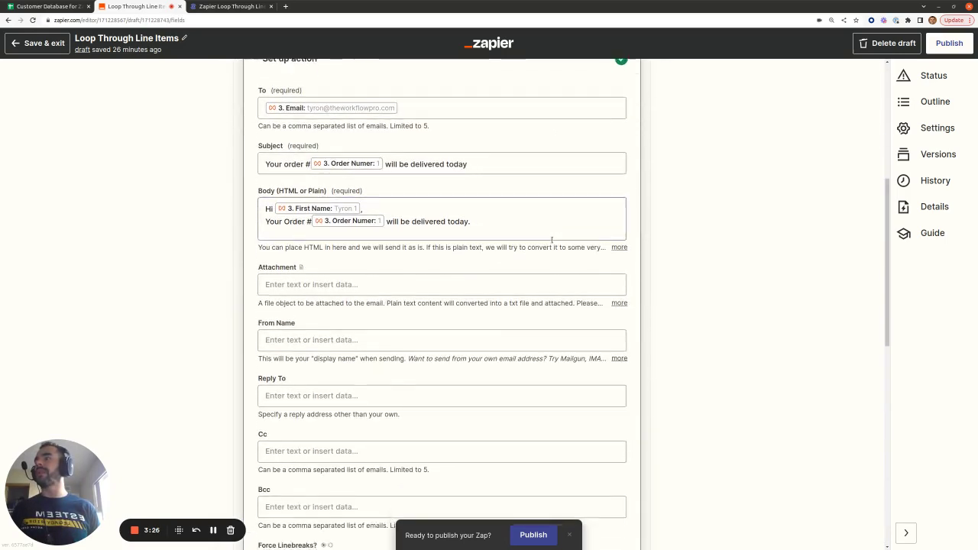
scroll(450, 190, up, 1)
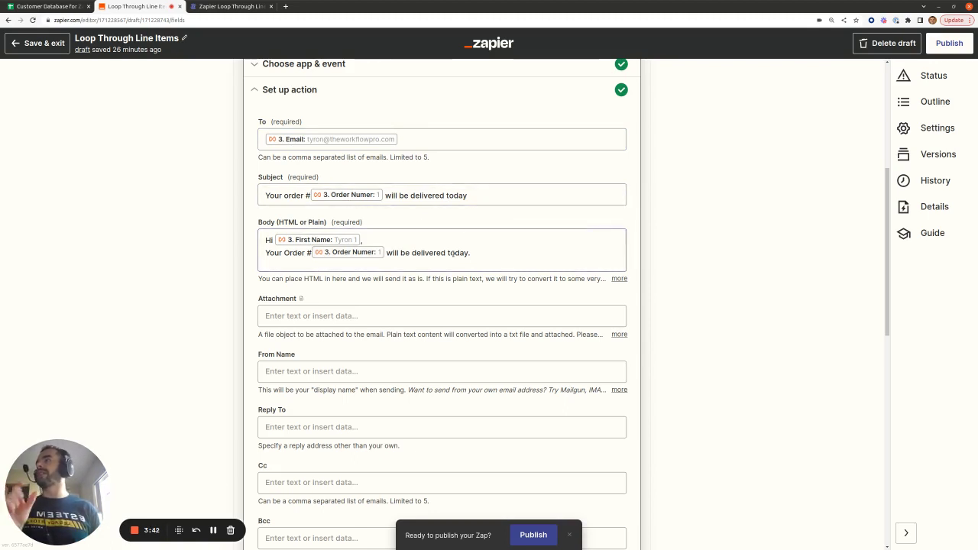
scroll(451, 253, down, 5)
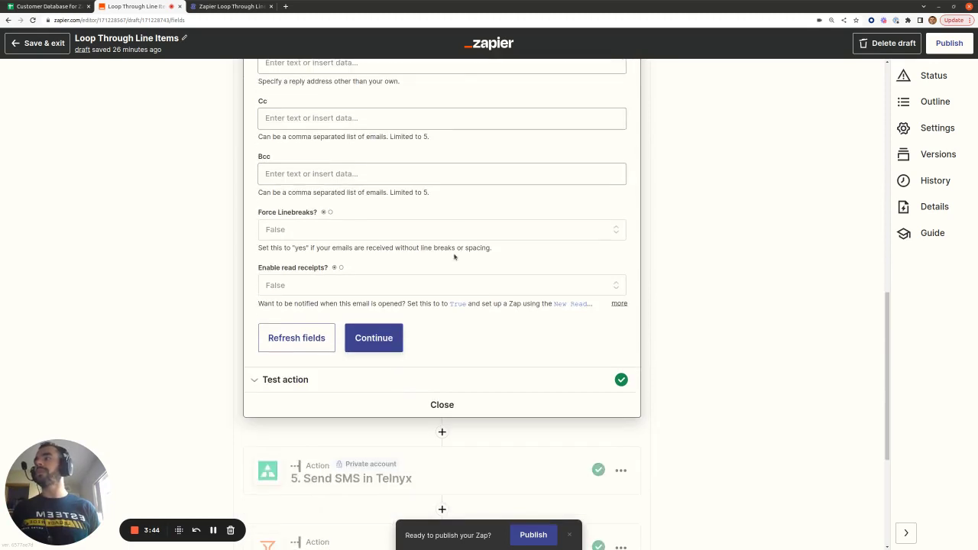
scroll(454, 257, up, 1)
scroll(454, 258, up, 5)
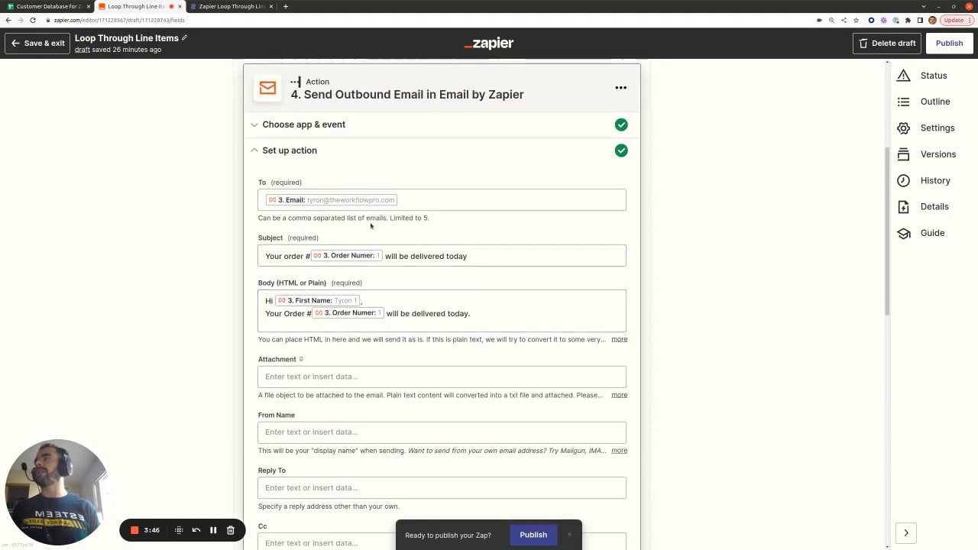
Switch to the customer spreadsheet and check the email addresses, phone numbers and order numbers of the rows marked for delivery today
click(48, 6)
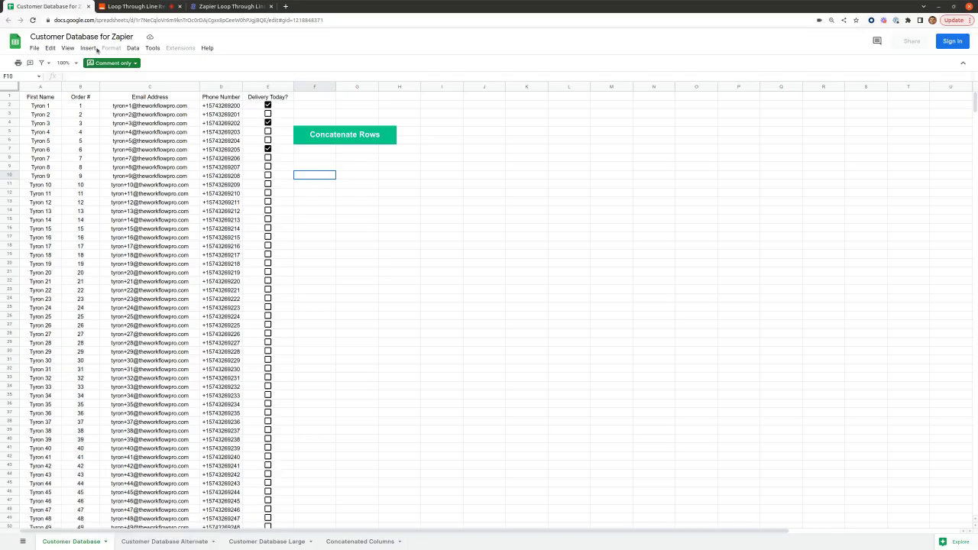
click(147, 107)
click(172, 131)
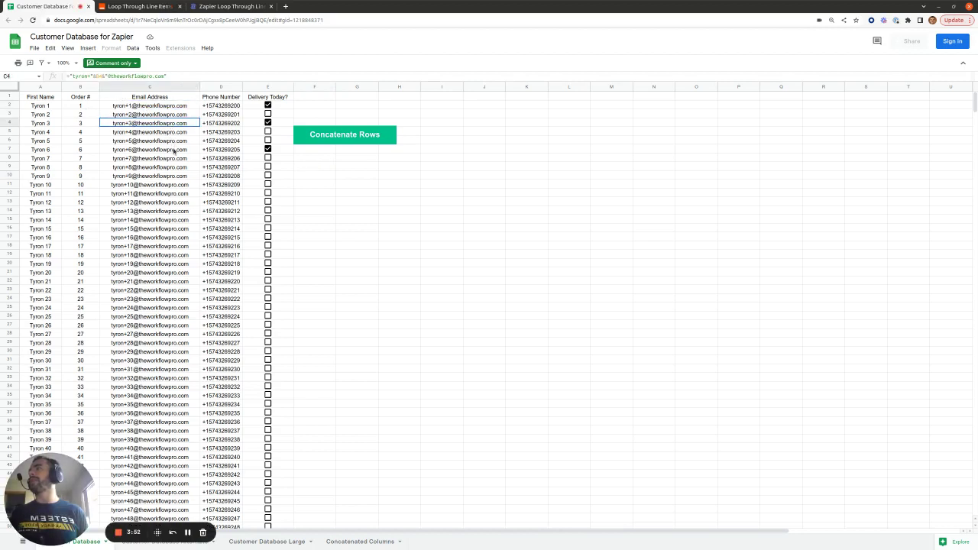
click(175, 150)
click(226, 107)
click(229, 126)
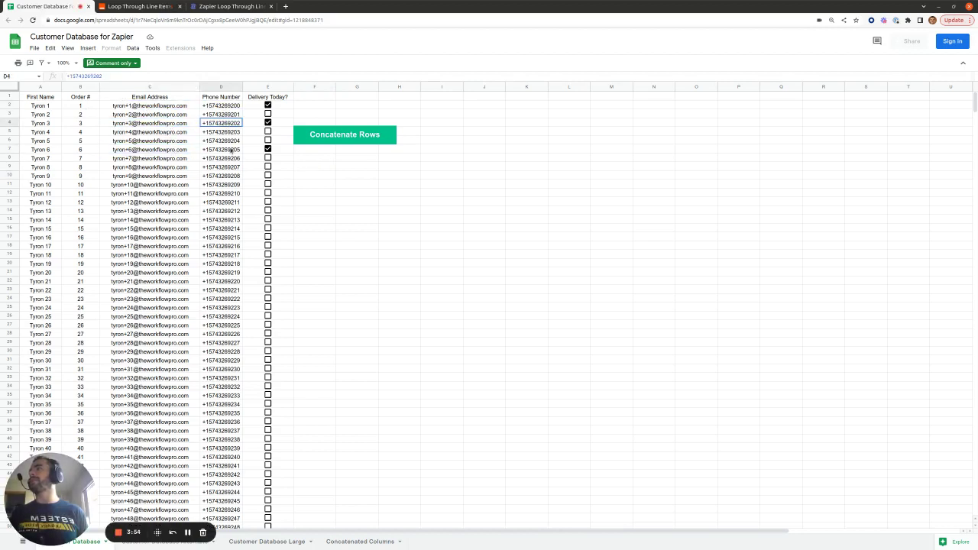
click(232, 150)
click(98, 109)
click(94, 129)
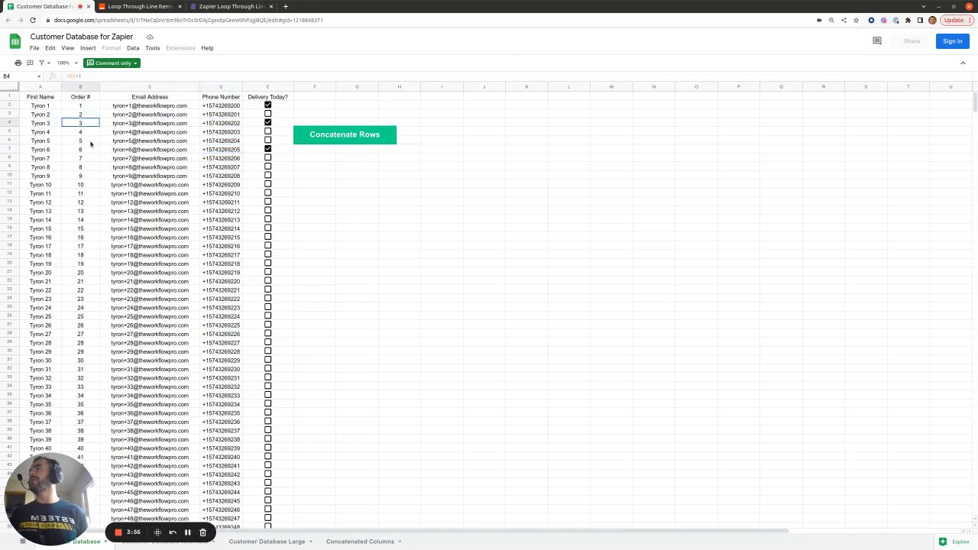
Return to the Zap and inspect the loop values mapped in the outbound email's Subject and Body
click(145, 7)
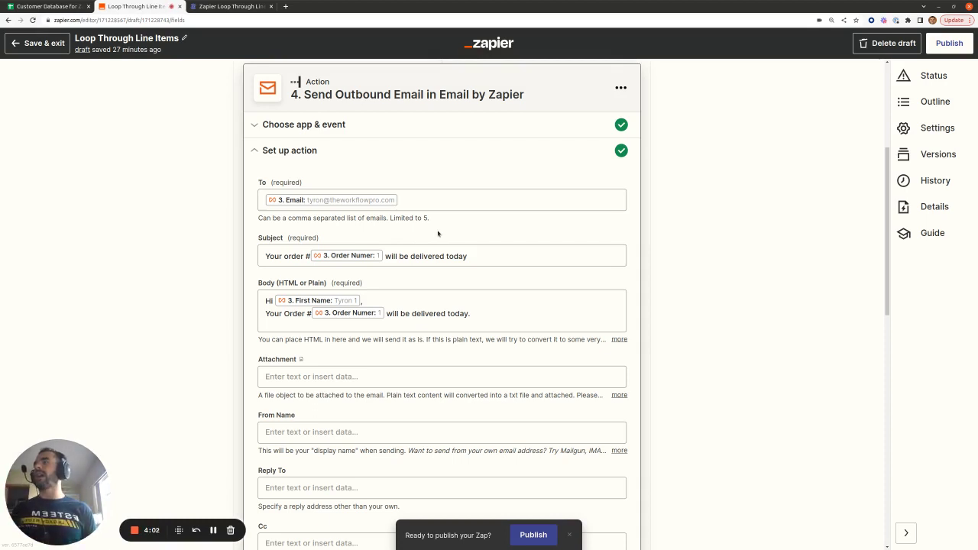
click(384, 257)
click(333, 302)
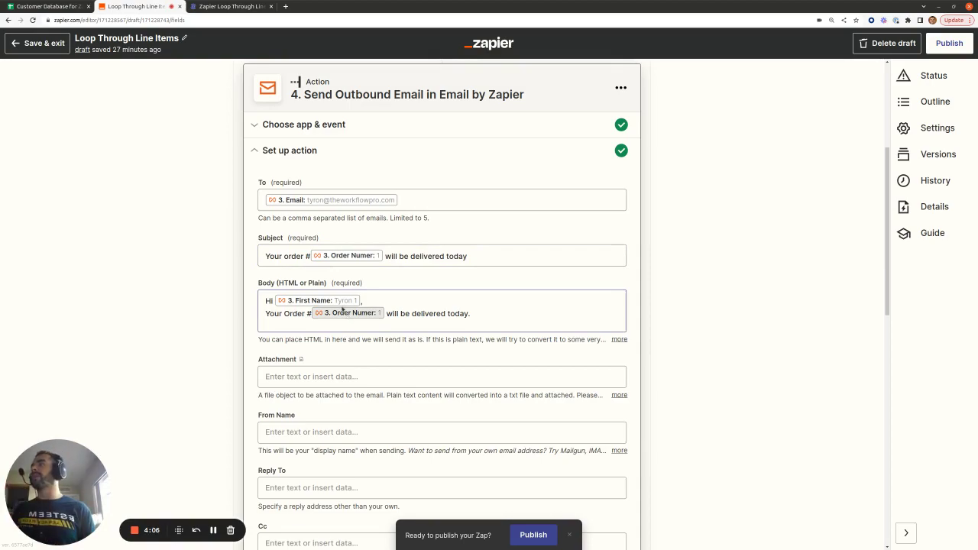
In the customer spreadsheet, highlight the order number through phone number cells in rows 4 and 7
click(71, 5)
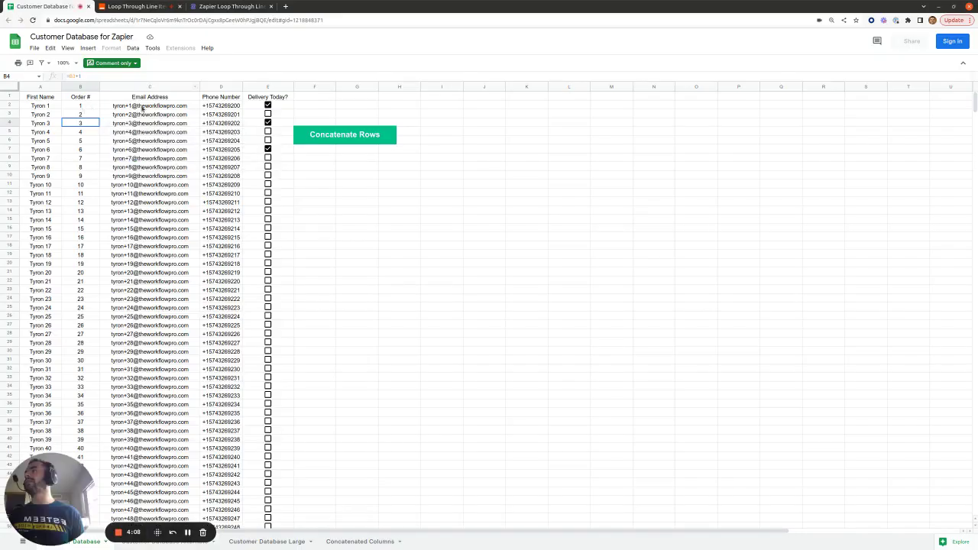
drag(83, 127, 206, 126)
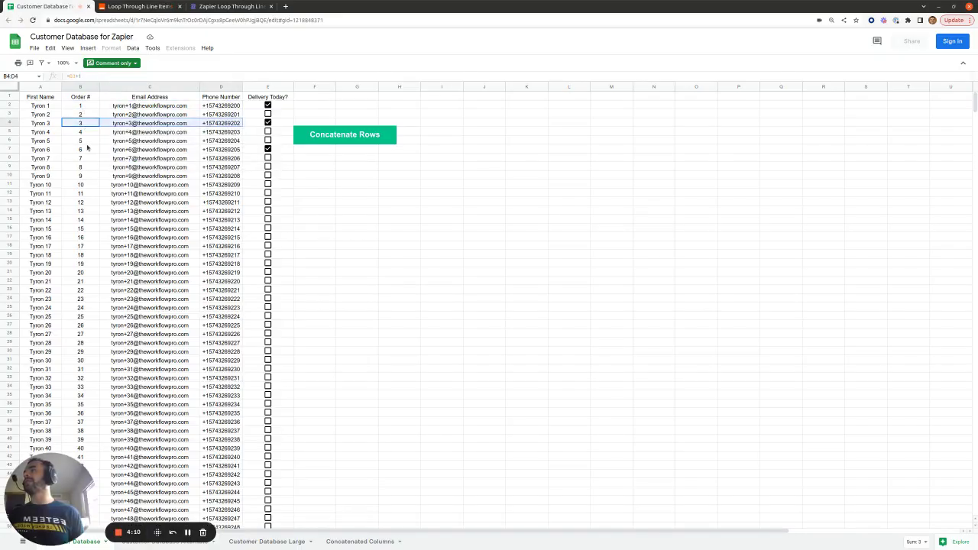
drag(87, 149, 235, 155)
Return to the Zap, close the Send Outbound Email action and open step 5, Send SMS in Telnyx
click(137, 6)
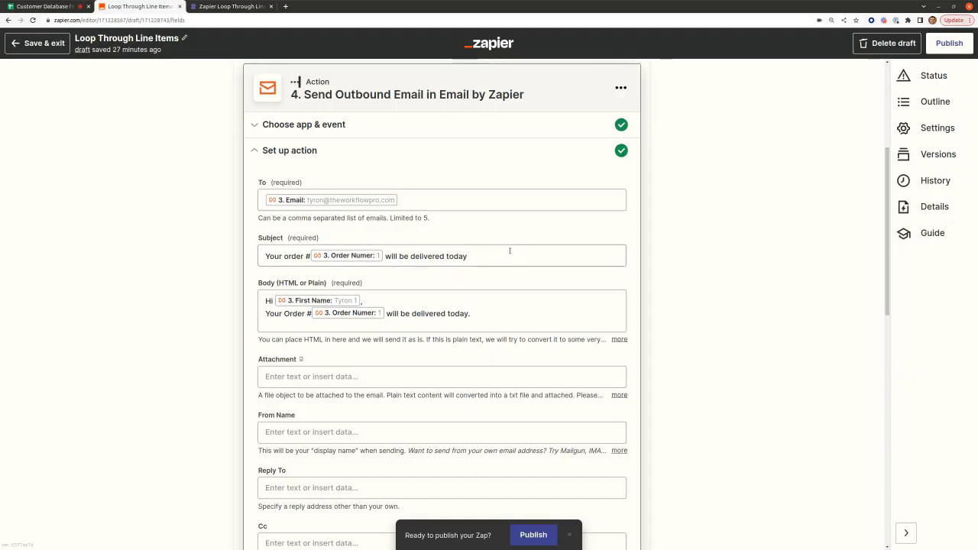
scroll(511, 253, down, 9)
scroll(511, 253, down, 1)
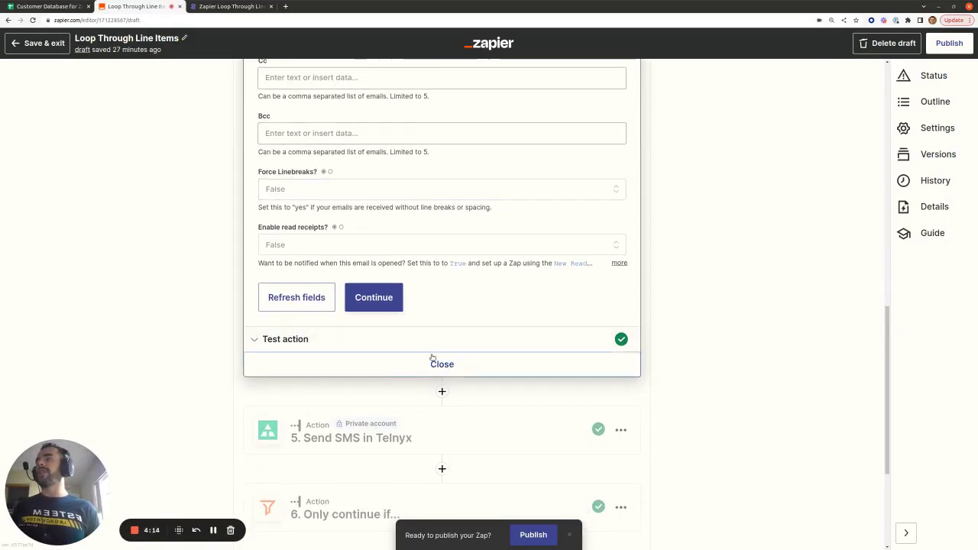
click(435, 362)
click(413, 274)
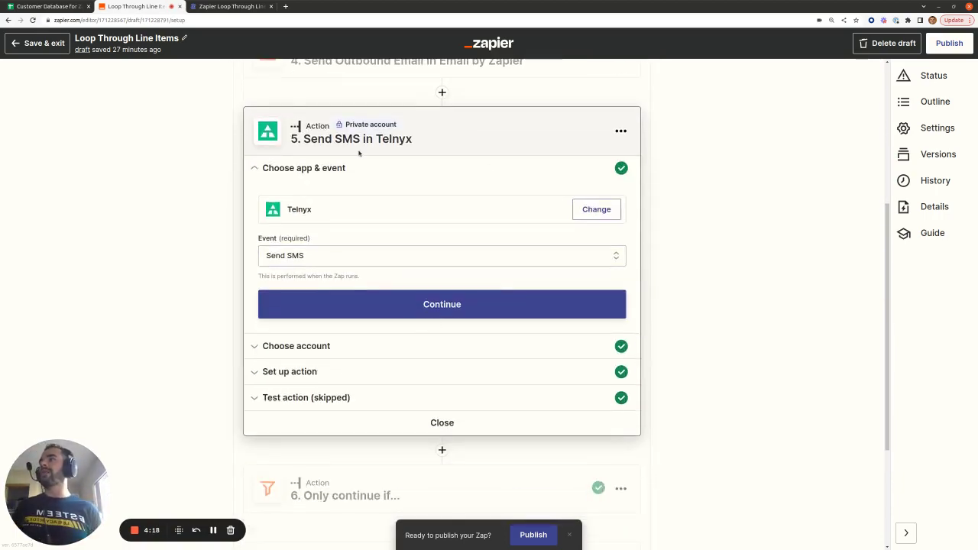
Switch to the article and read the Send SMS for Each Line Item section, including its notes on SMS rate limits
click(229, 6)
scroll(666, 358, down, 5)
scroll(666, 358, down, 5)
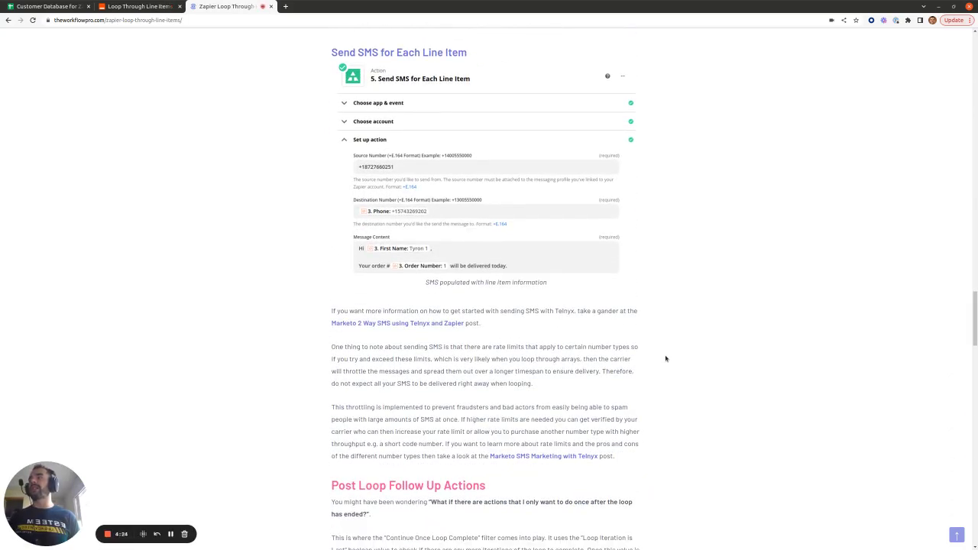
scroll(665, 359, down, 1)
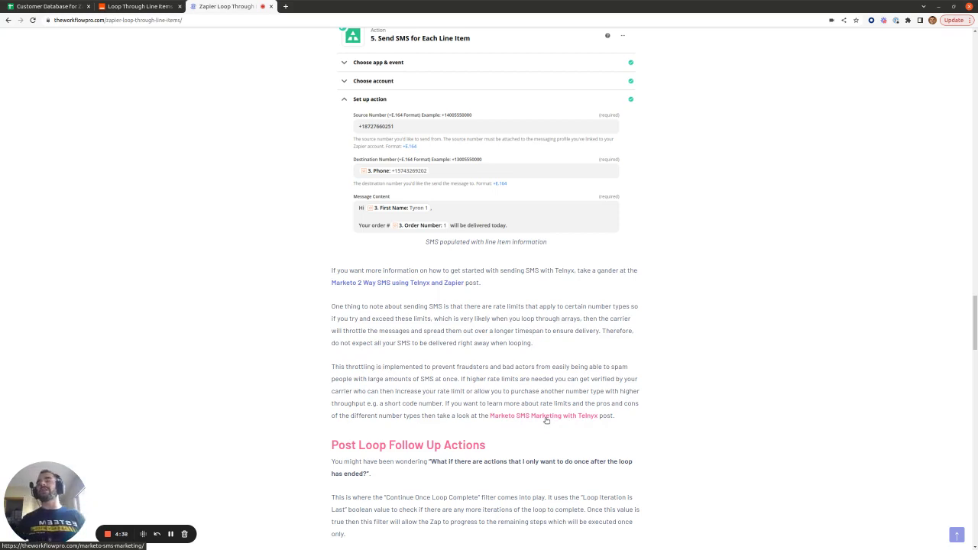
Back in the Zap, add a comma after the First Name value in the step 5 SMS message content and close the action
click(115, 5)
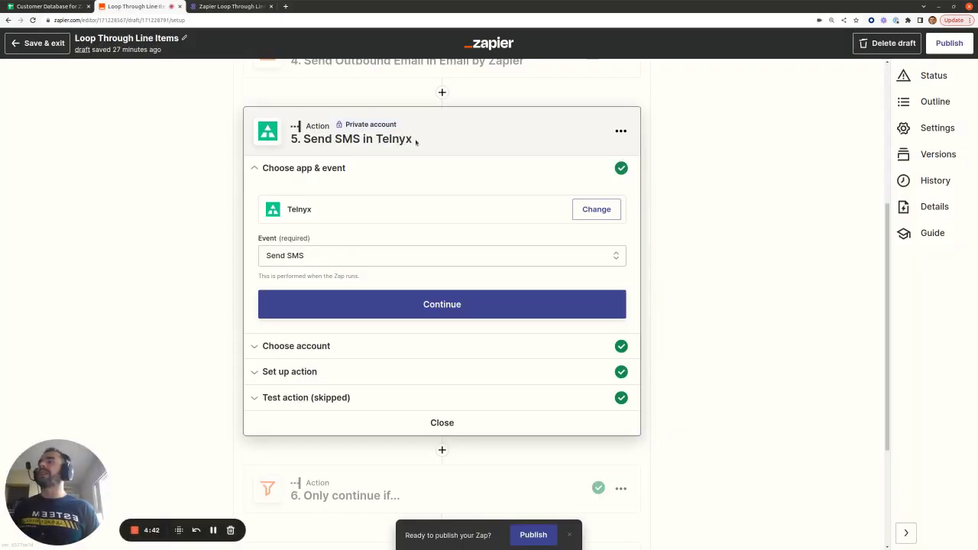
click(298, 371)
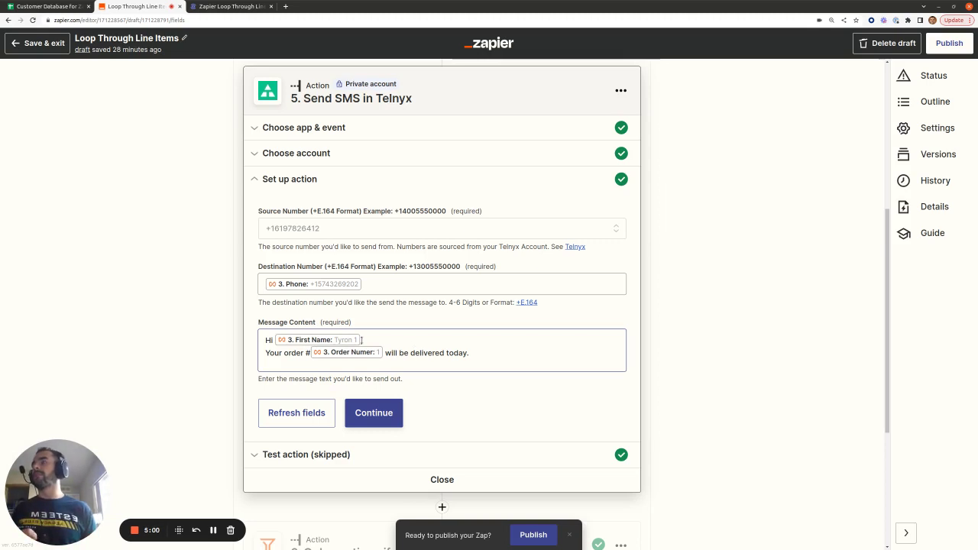
text(,)
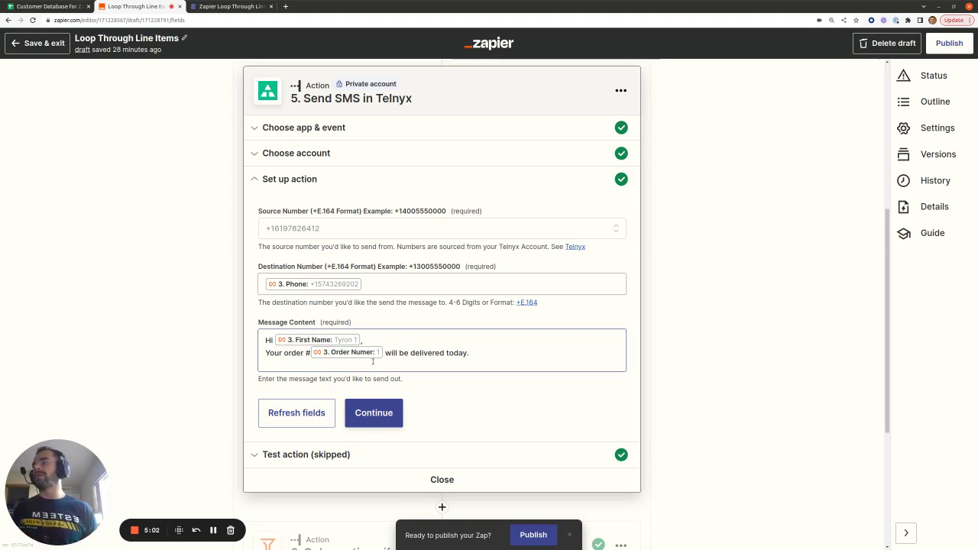
click(442, 479)
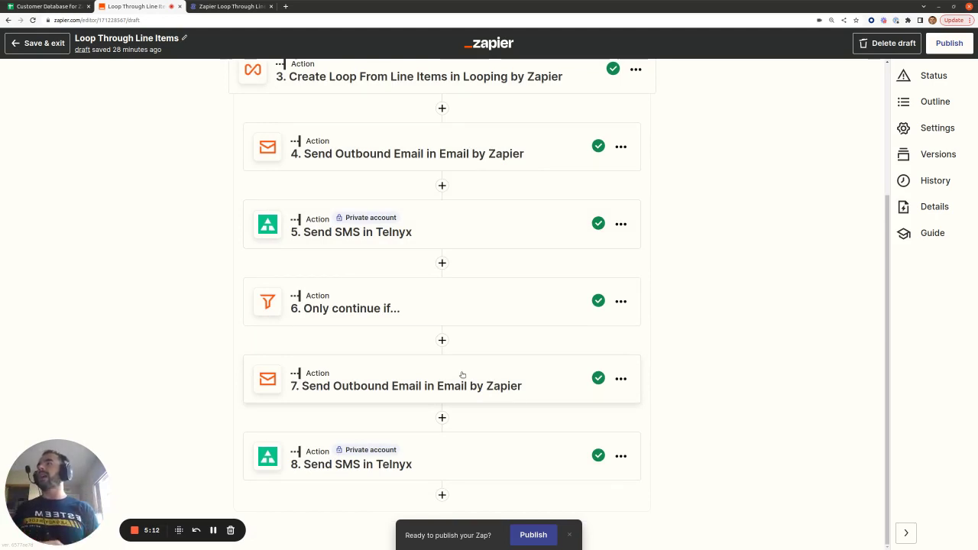
Open step 6, Only continue if, review its Loop Iteration Is Last condition in the filter setup, and close the action
click(379, 306)
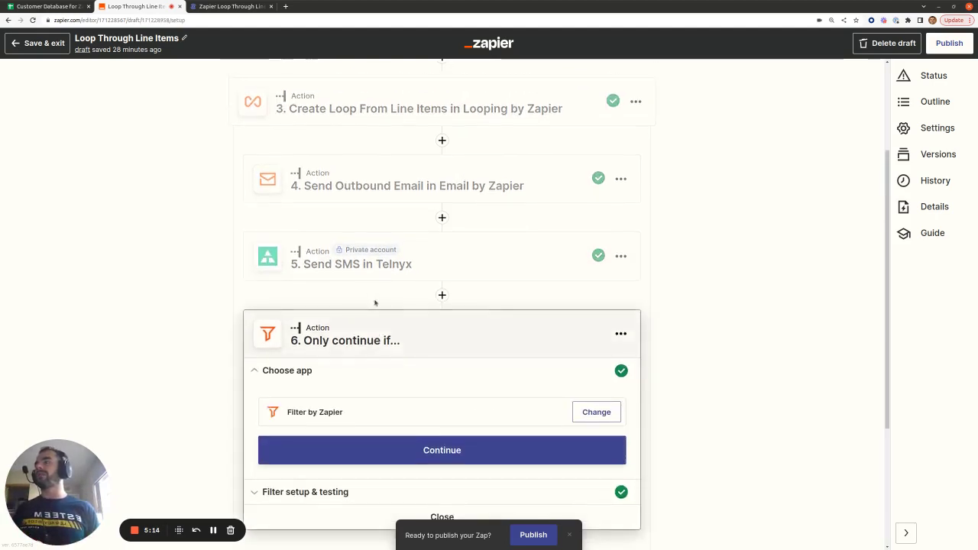
click(337, 408)
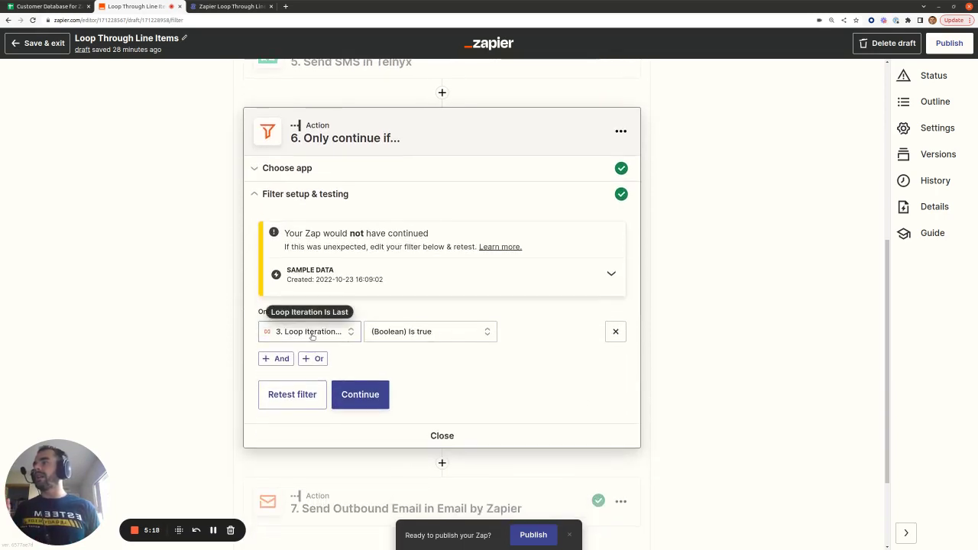
click(310, 335)
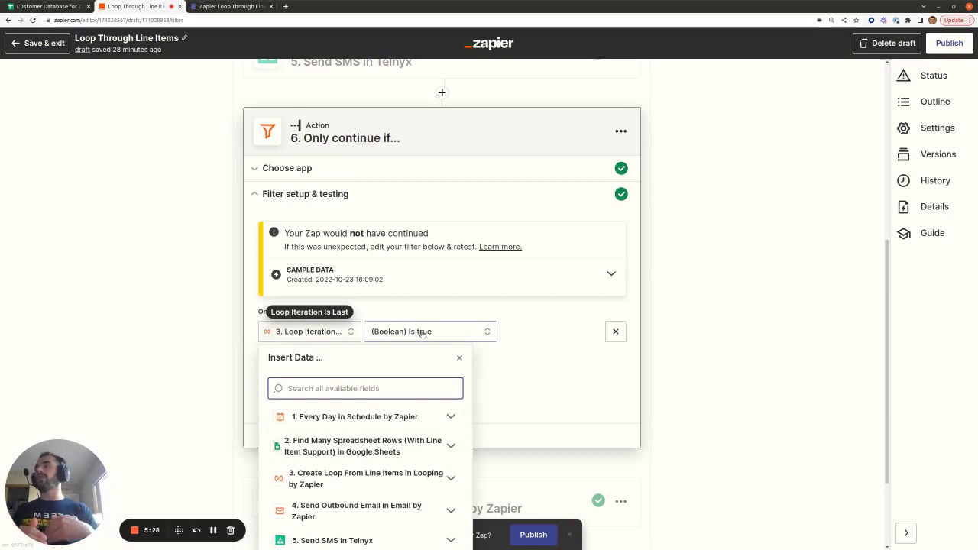
click(476, 413)
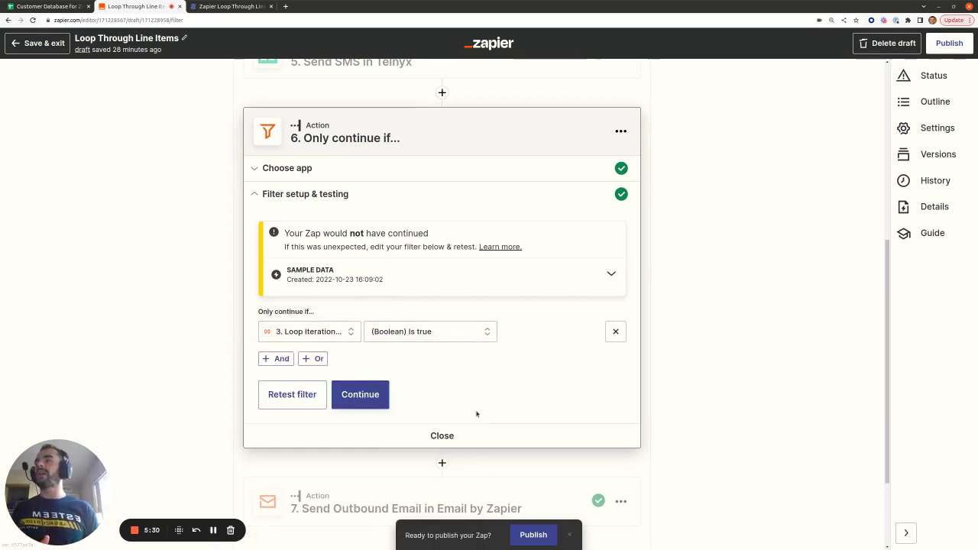
click(442, 435)
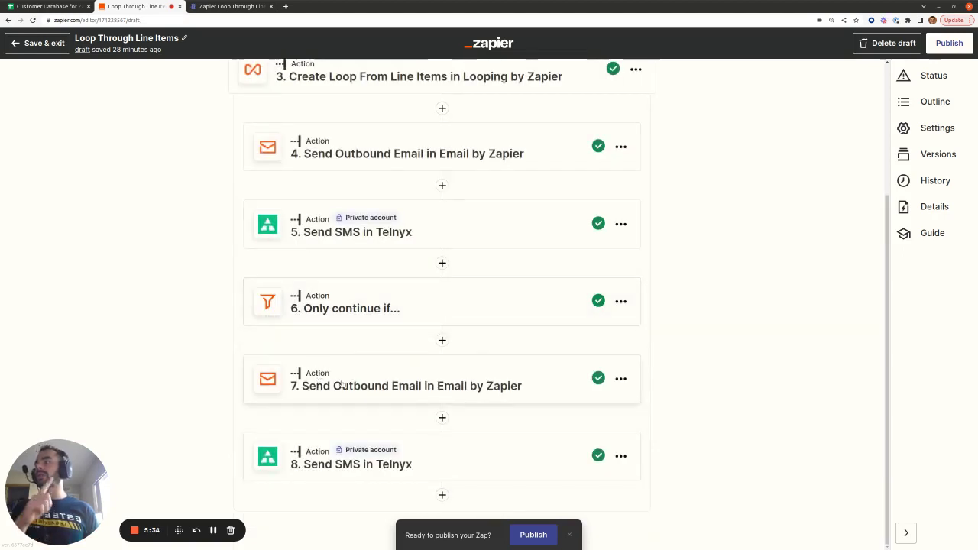
Check the Delivery Today? column in the customer spreadsheet, and back in the Zap open the setup of step 8, Send SMS in Telnyx
scroll(359, 395, up, 3)
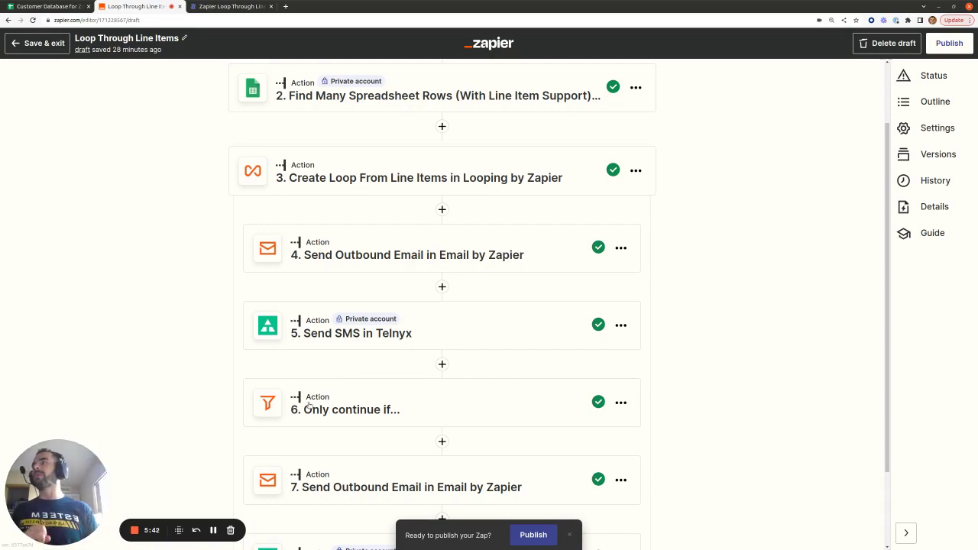
click(46, 7)
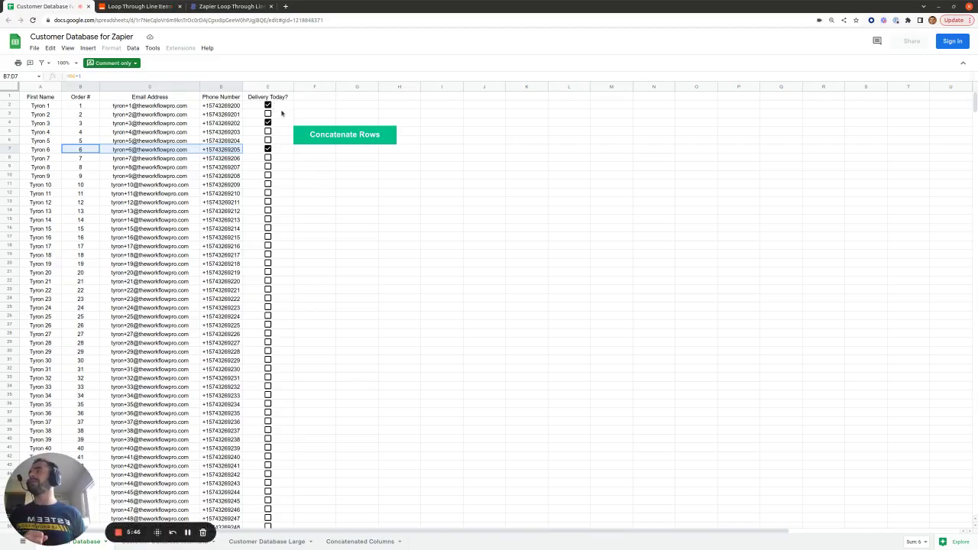
key(ctrl+Tab)
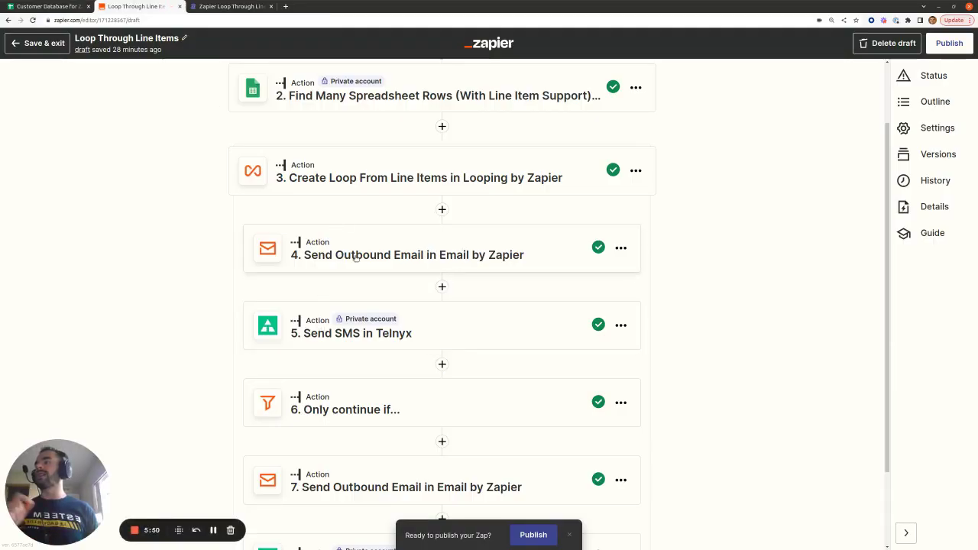
scroll(329, 336, down, 2)
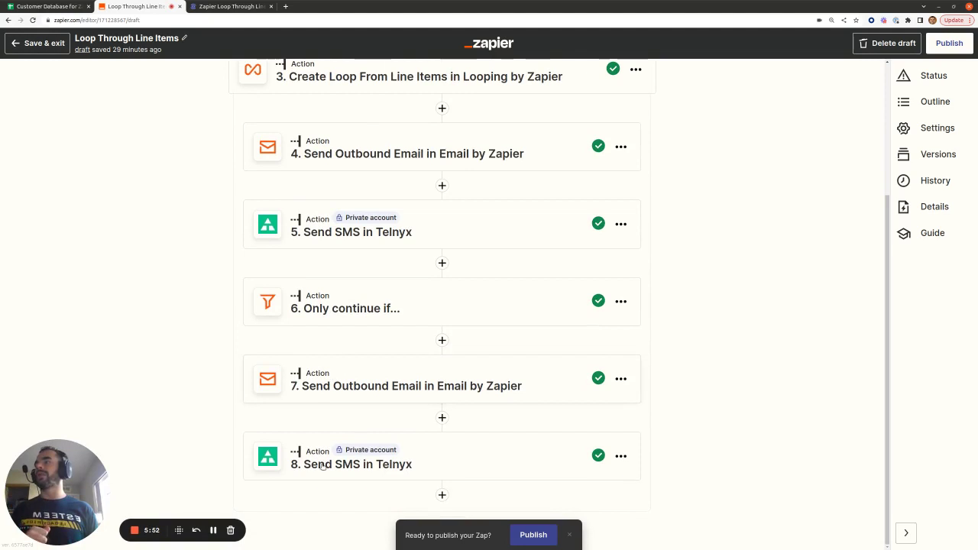
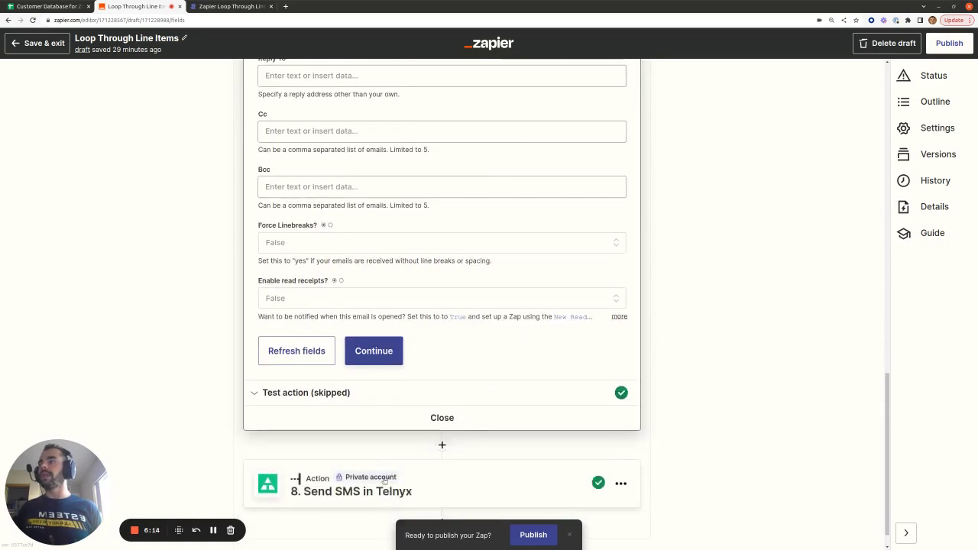
click(321, 411)
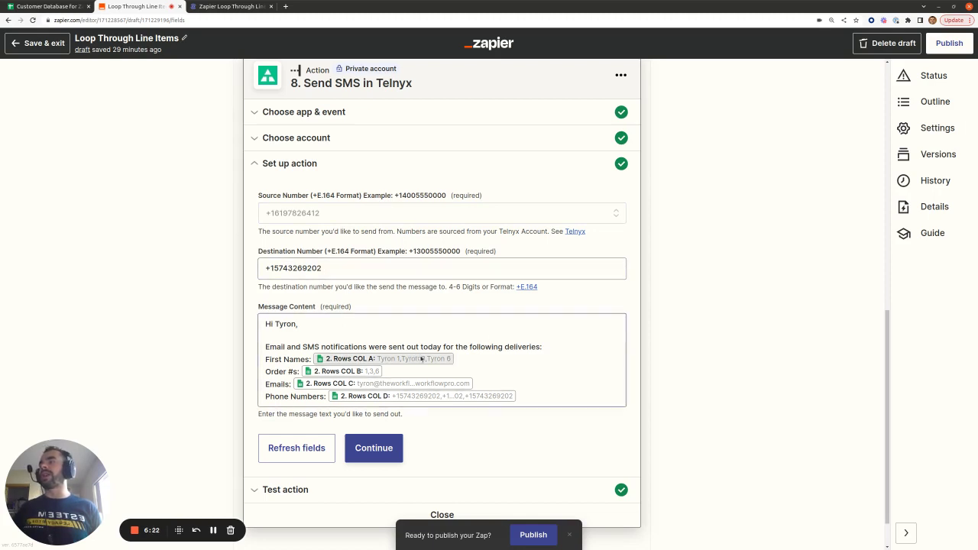
Switch to the article, find the Gmail inbox image with the summary and line item emails, and enlarge the page
click(228, 6)
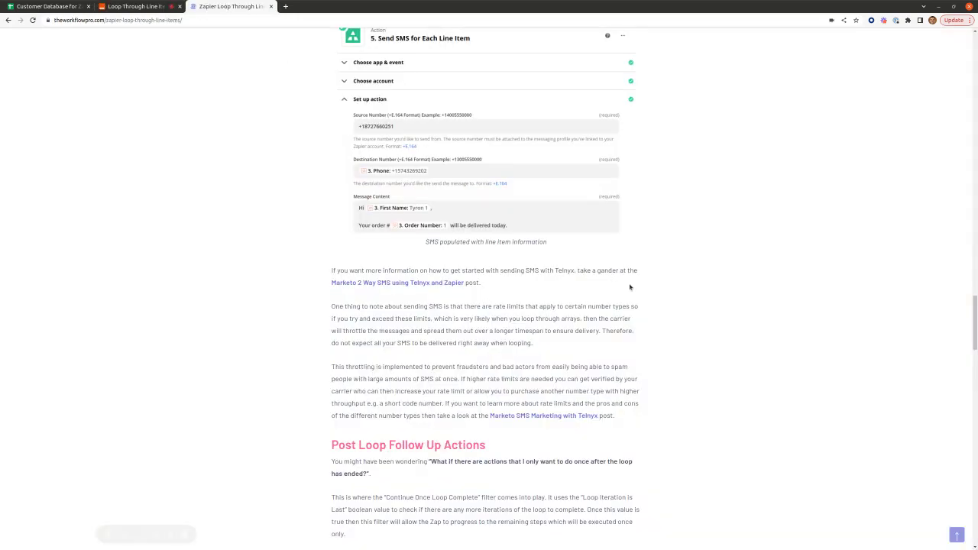
scroll(629, 288, down, 10)
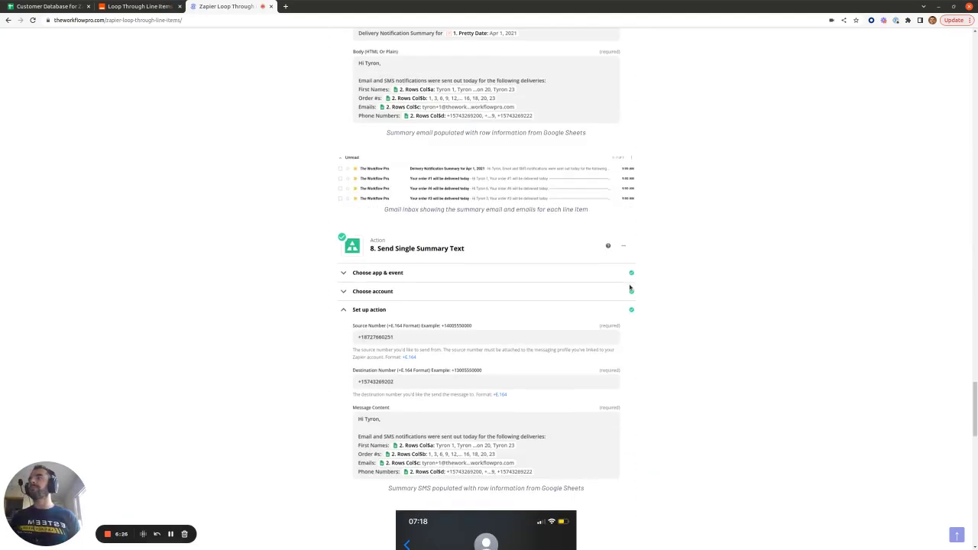
scroll(522, 239, up, 1)
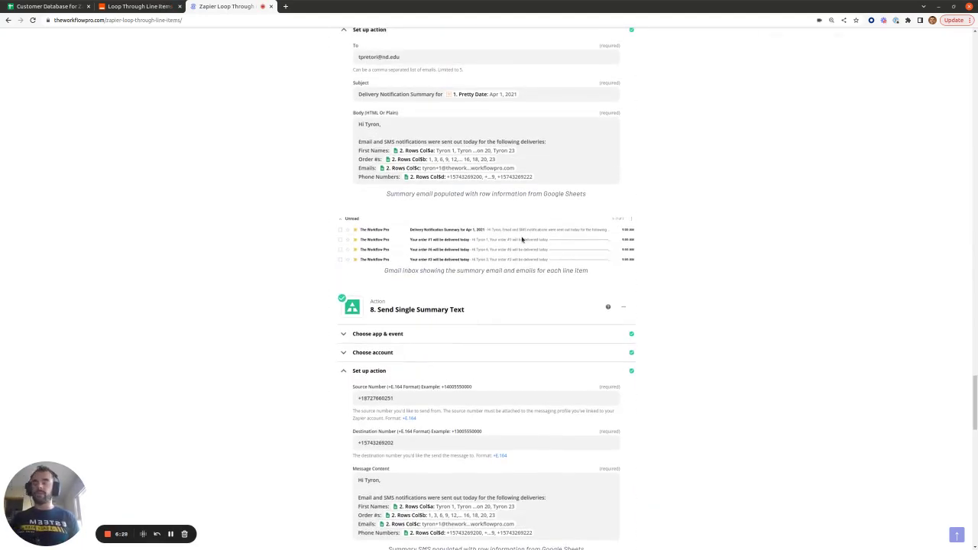
key(ctrl+plus)
key(ctrl+plus)
key(ctrl+plus)
key(ctrl+plus)
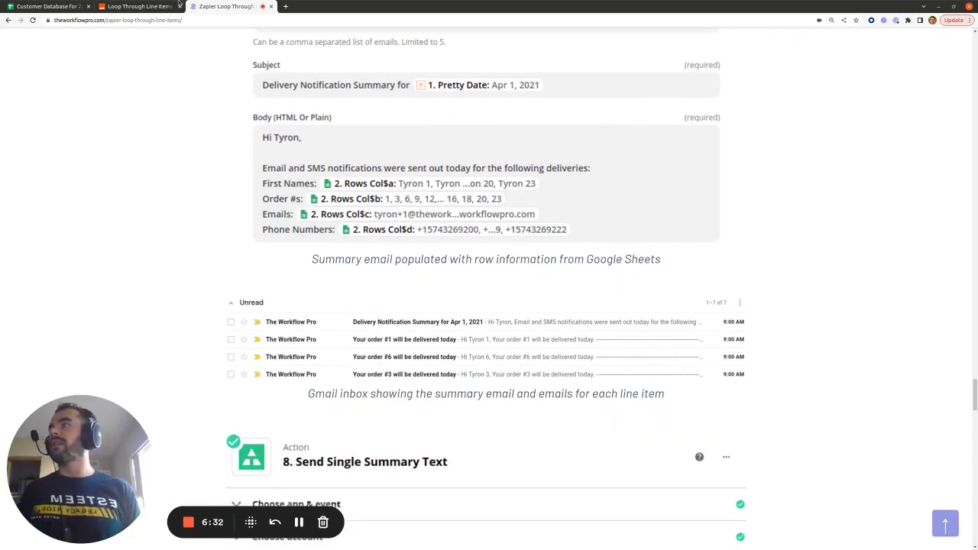
Compare the Zap's looped email and SMS actions with the article's Gmail inbox image
key(ctrl+shift+Tab)
scroll(498, 285, up, 5)
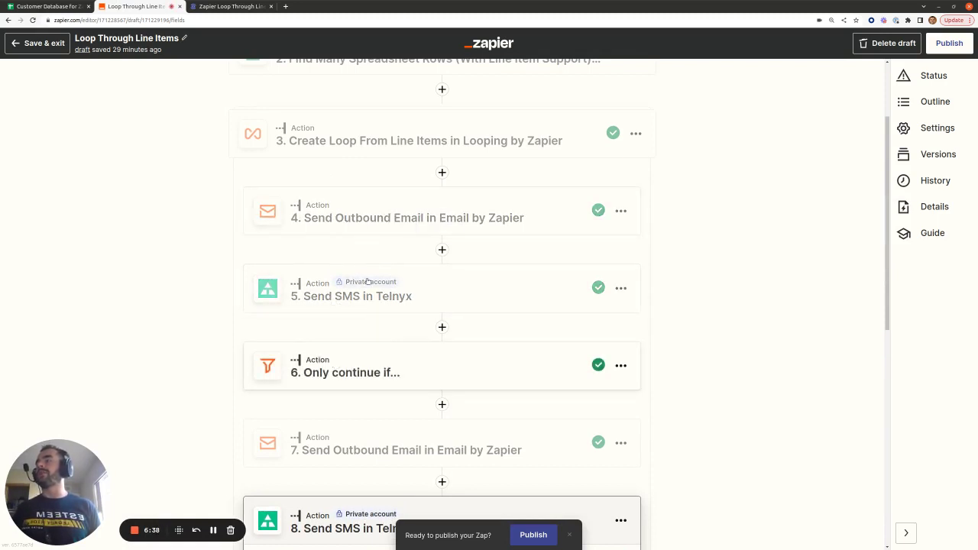
key(ctrl+Tab)
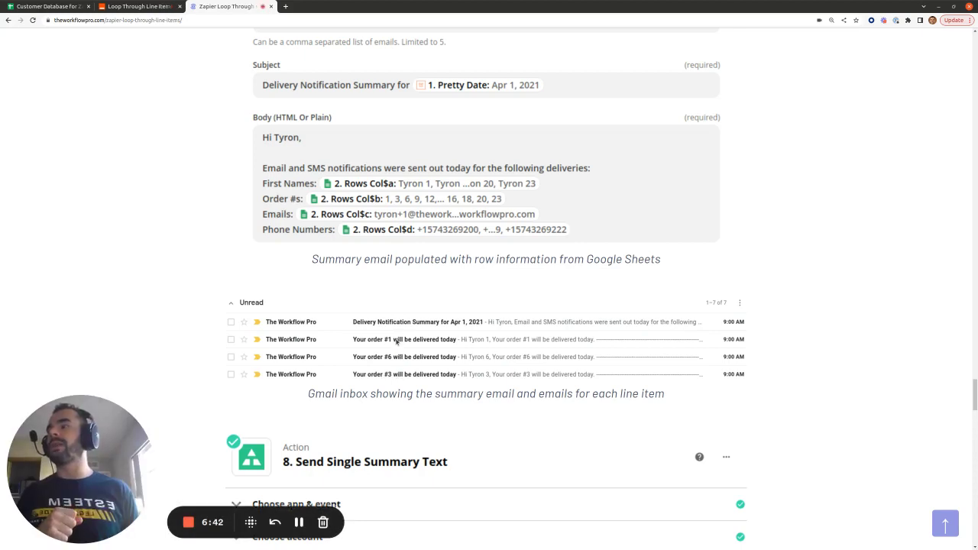
Return to the Zap and open the action setup of step 7, Send Outbound Email in Email by Zapier
click(152, 5)
scroll(553, 354, down, 5)
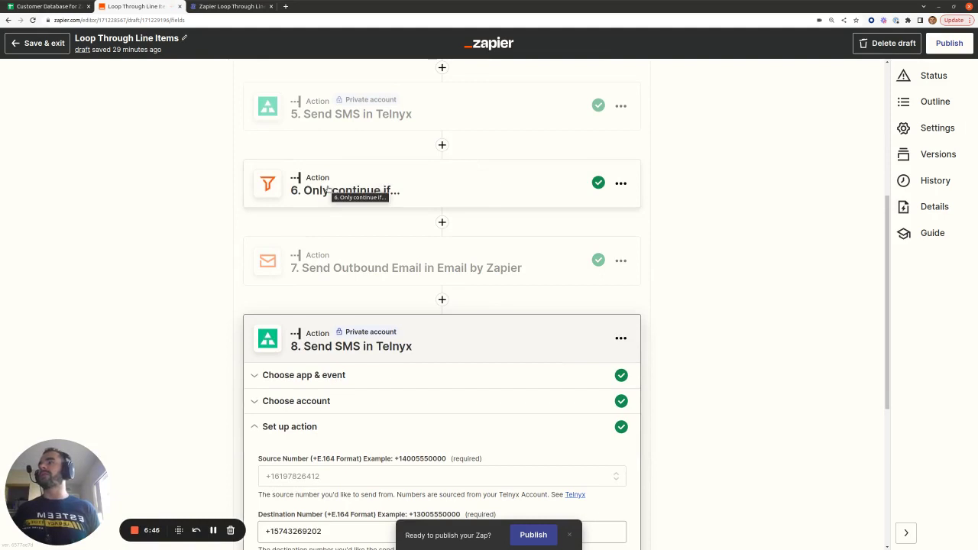
click(335, 279)
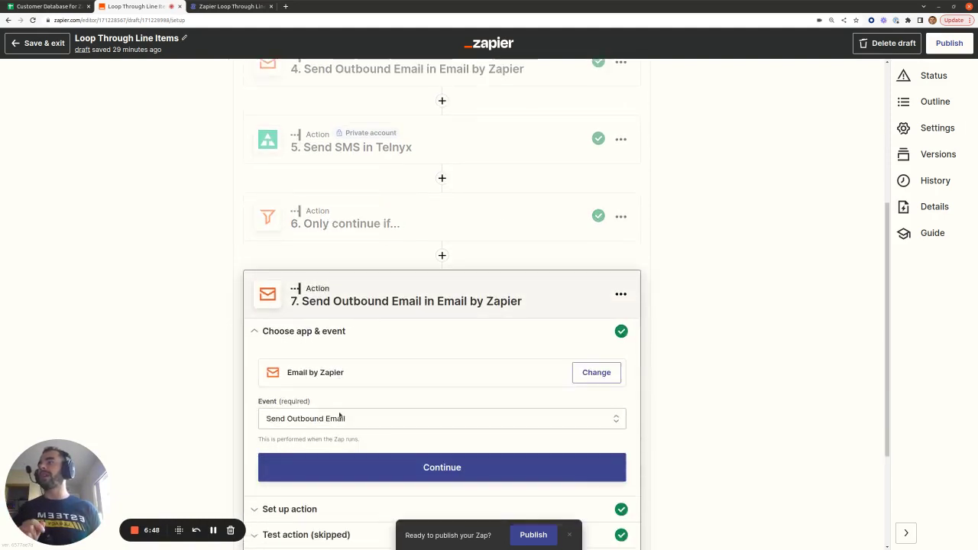
click(317, 383)
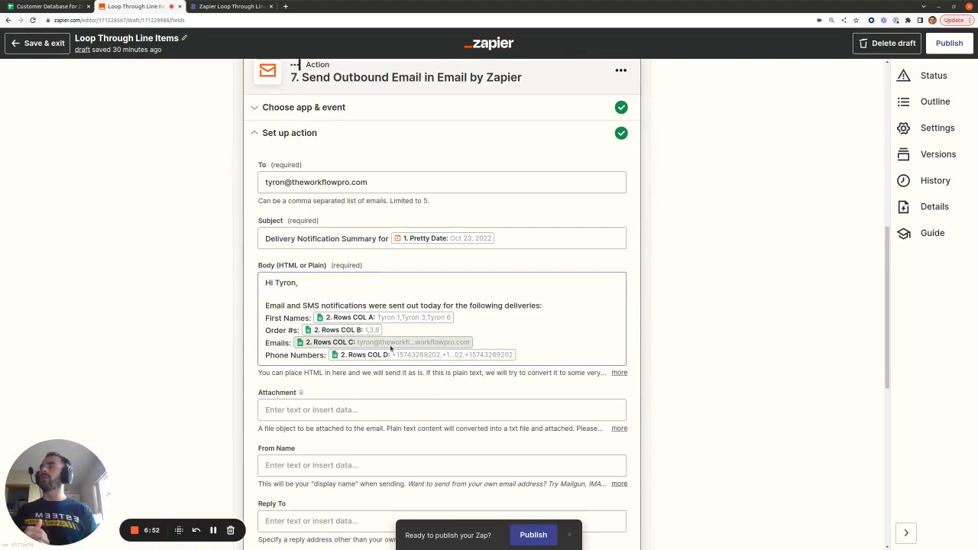
In the article, examine the summary email in the Gmail inbox image and move on to the phone's SMS inbox image
key(ctrl+Tab)
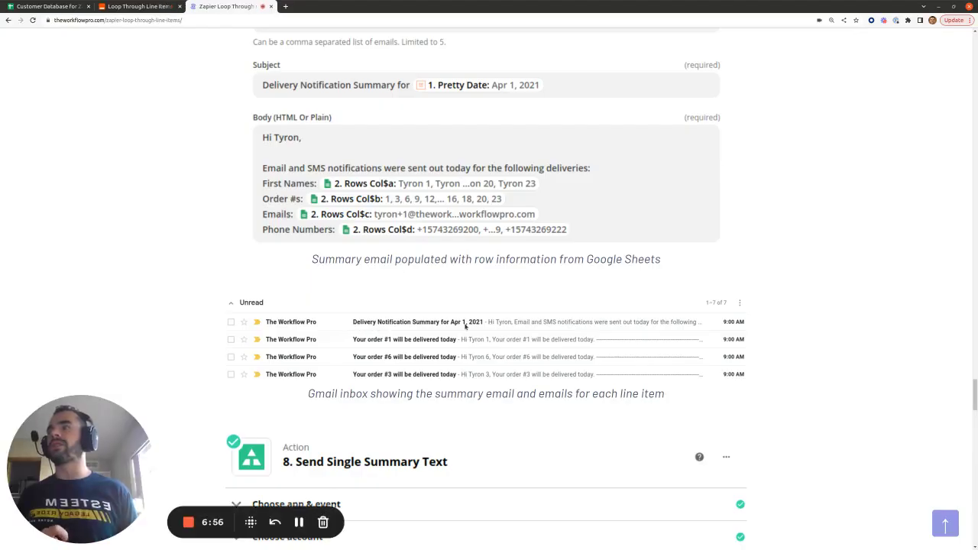
scroll(406, 306, down, 5)
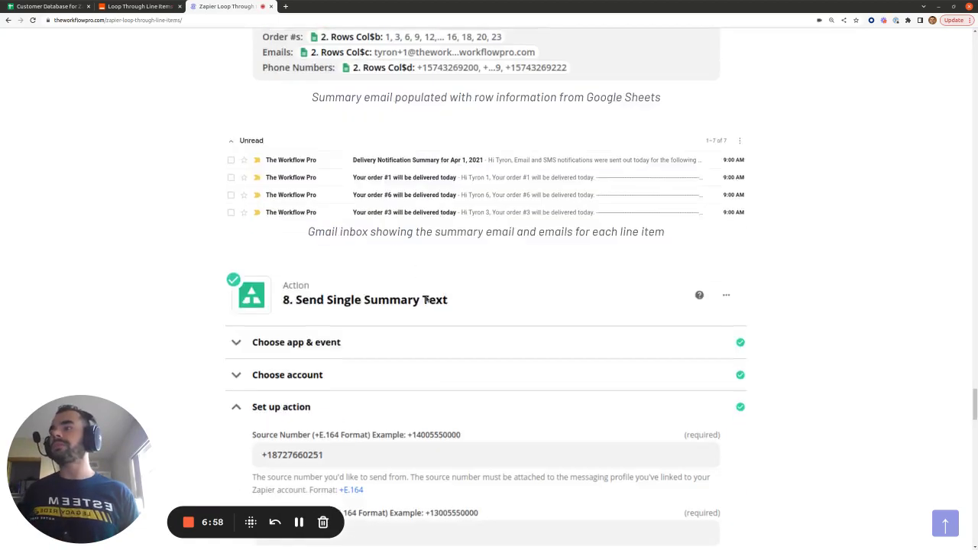
scroll(426, 299, down, 8)
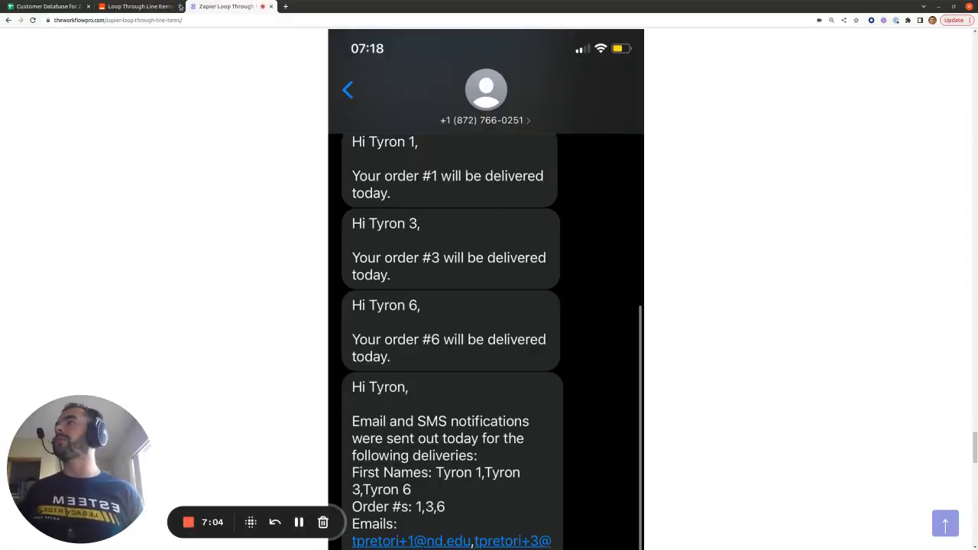
Open step 5, Send SMS in Telnyx, in the Zap and compare it with the individual order messages in the article's SMS image
click(138, 6)
scroll(469, 256, up, 6)
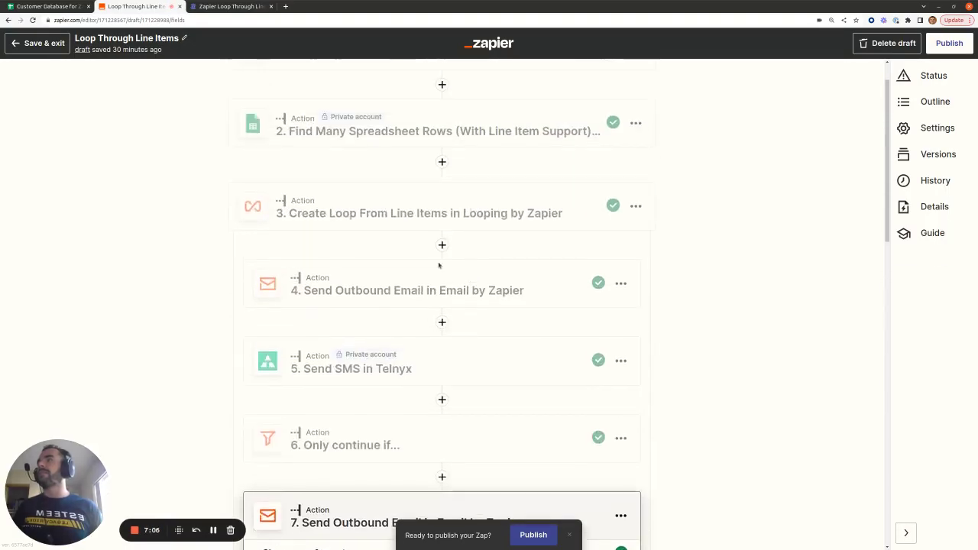
click(344, 368)
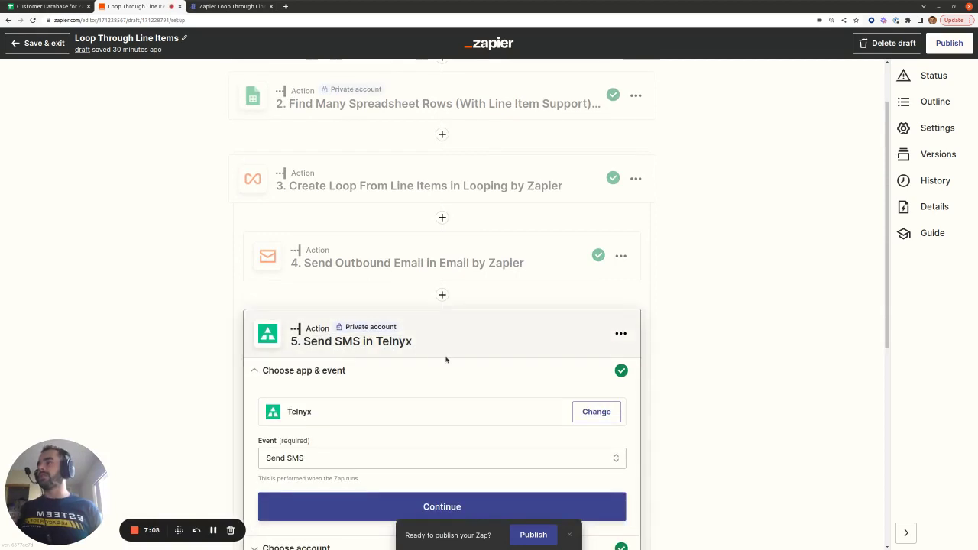
click(250, 10)
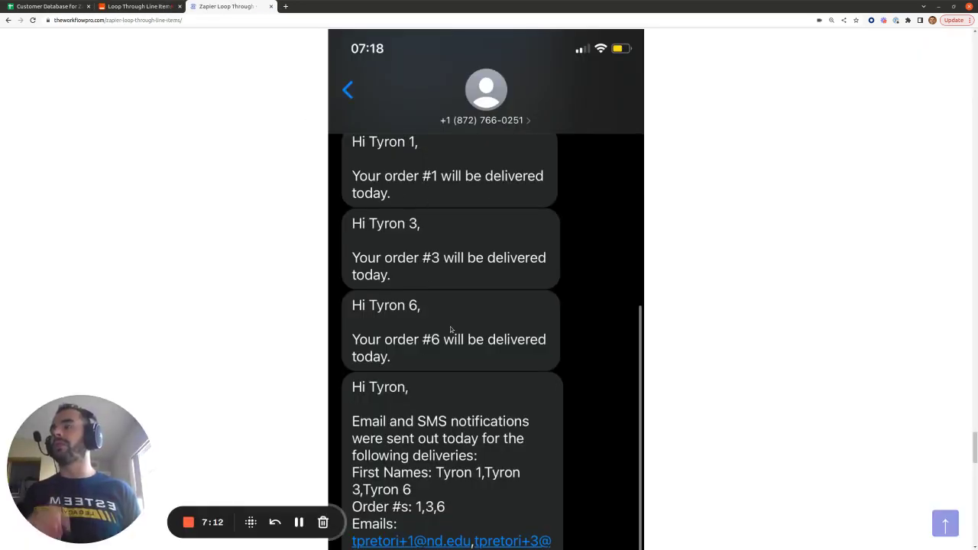
Return to the Zap and open step 8, Send SMS in Telnyx, below the Only continue if filter
click(126, 8)
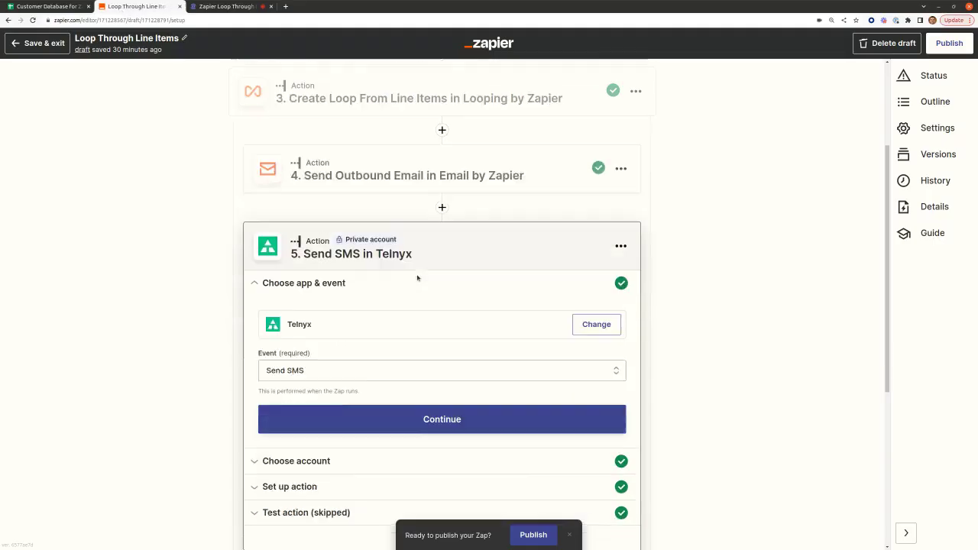
scroll(418, 277, down, 3)
scroll(418, 278, down, 2)
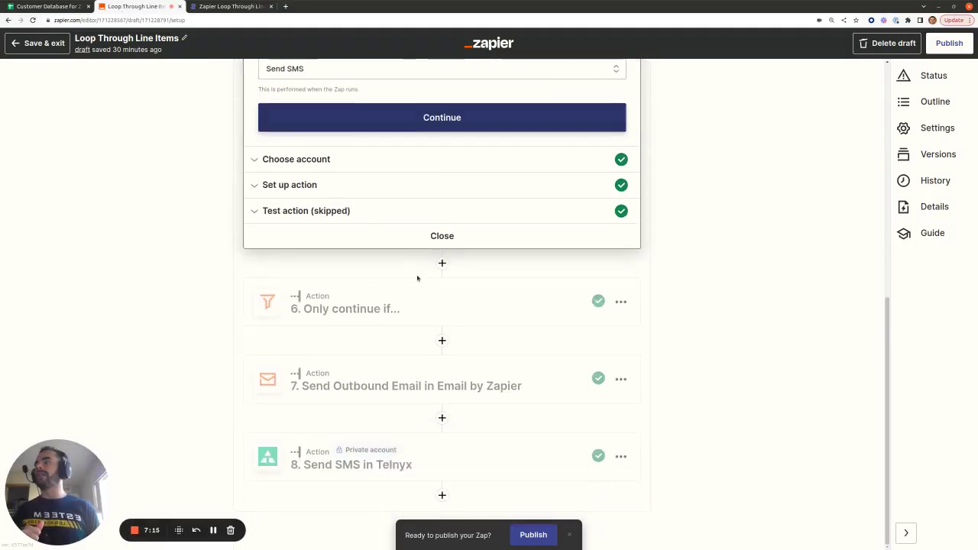
click(329, 461)
scroll(328, 463, up, 3)
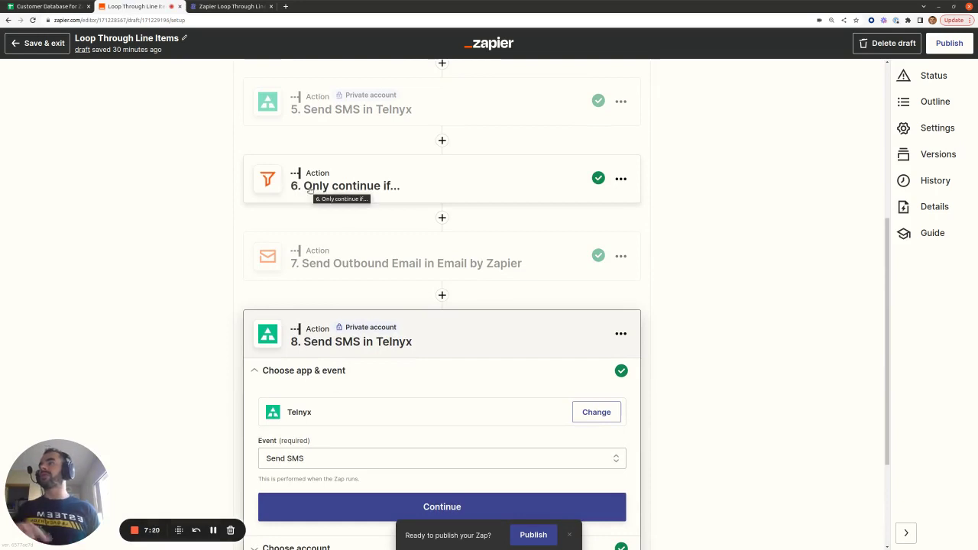
Read the summary message in the article's SMS inbox image and compare it with step 8 in the Zap
key(ctrl+Tab)
scroll(504, 298, down, 3)
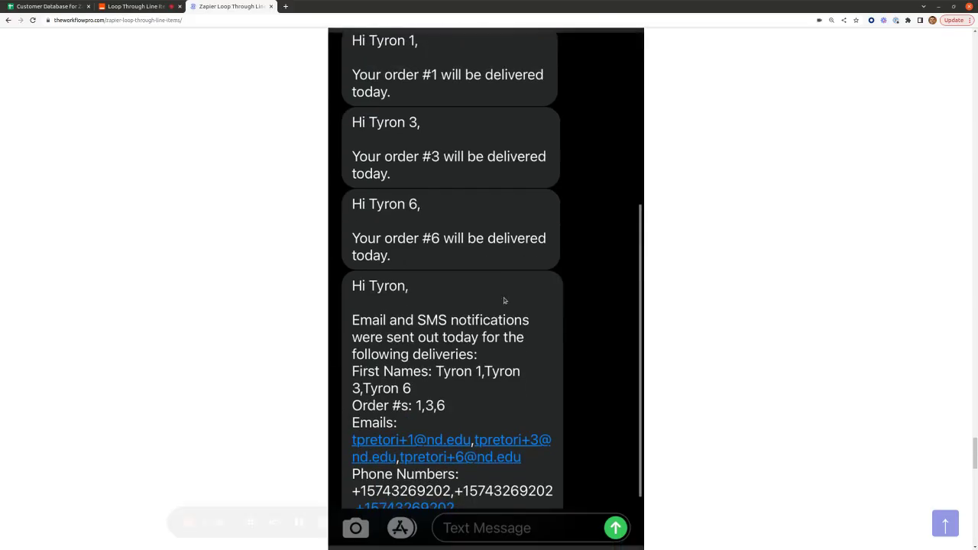
scroll(502, 382, down, 2)
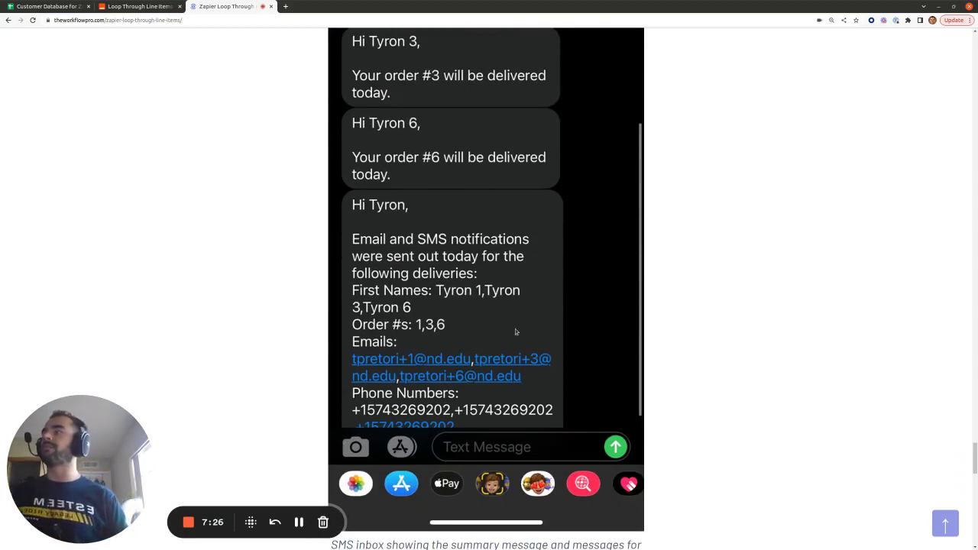
click(155, 5)
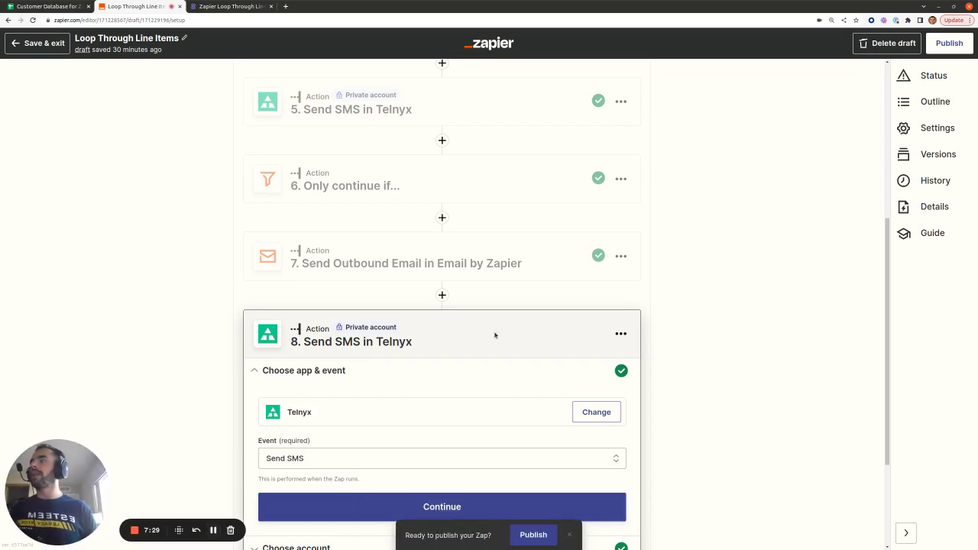
key(ctrl+Tab)
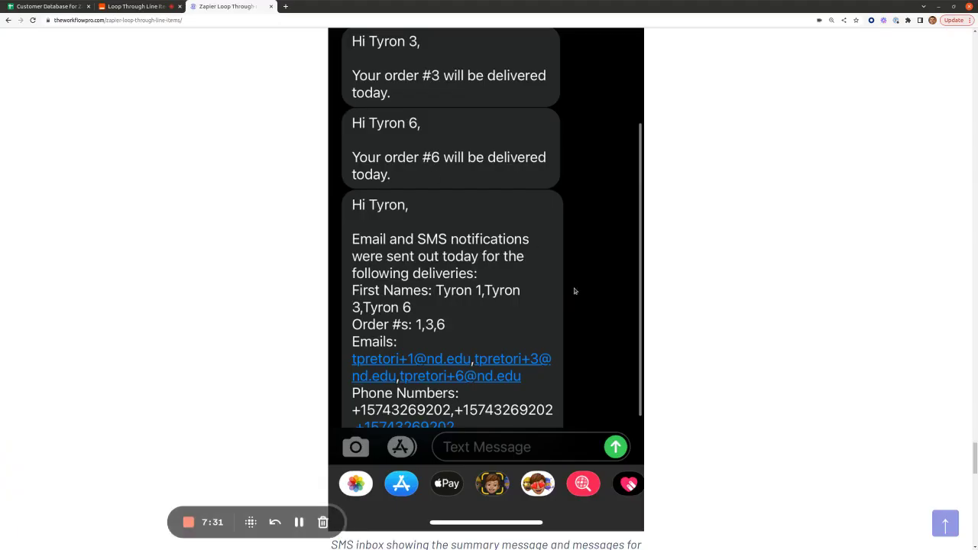
Review the individual order messages in the article's SMS image and go back up to the Gmail inbox image
scroll(575, 291, up, 2)
scroll(574, 290, up, 2)
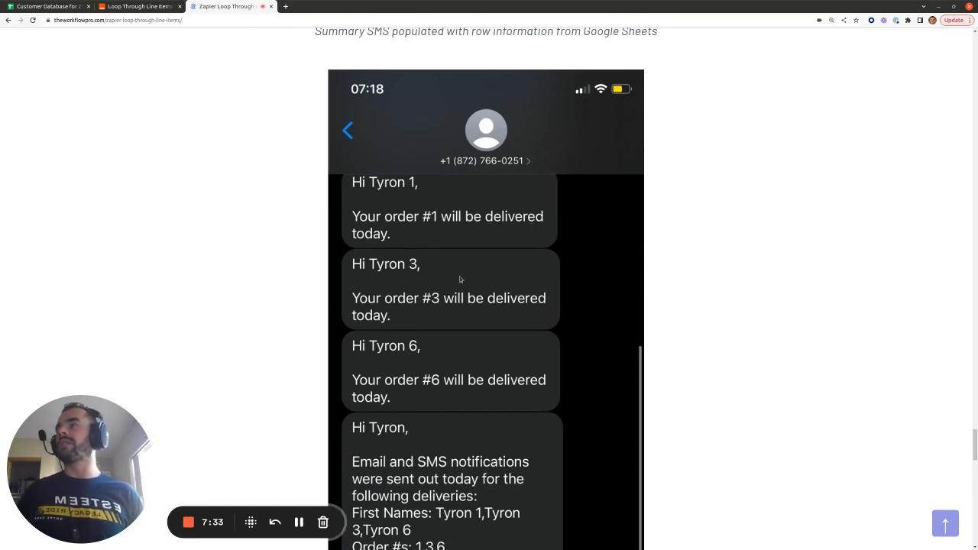
scroll(461, 278, up, 1)
scroll(498, 369, up, 10)
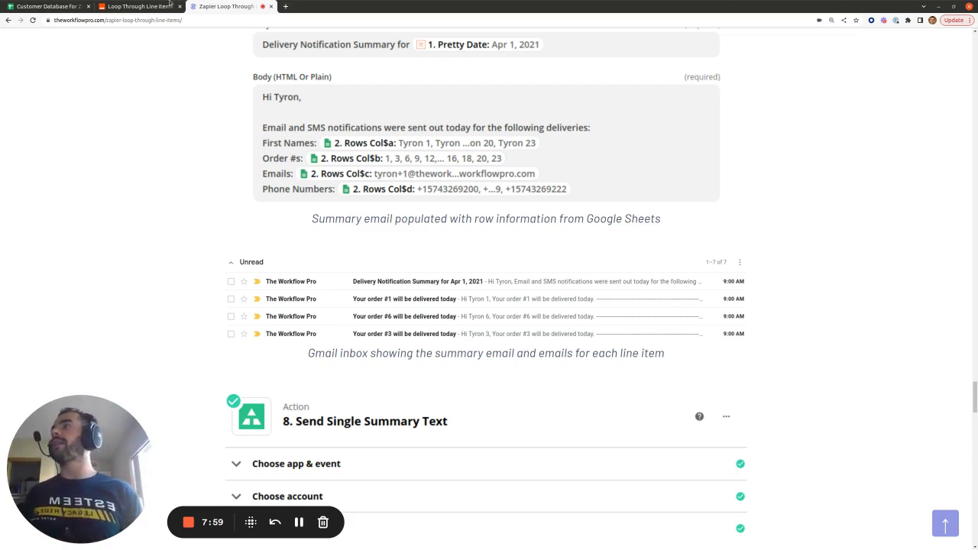
Open the webhooks and delays links from the article's N.B. note on message order, each in its own new tab
scroll(489, 286, down, 4)
scroll(489, 288, up, 3)
scroll(312, 504, down, 2)
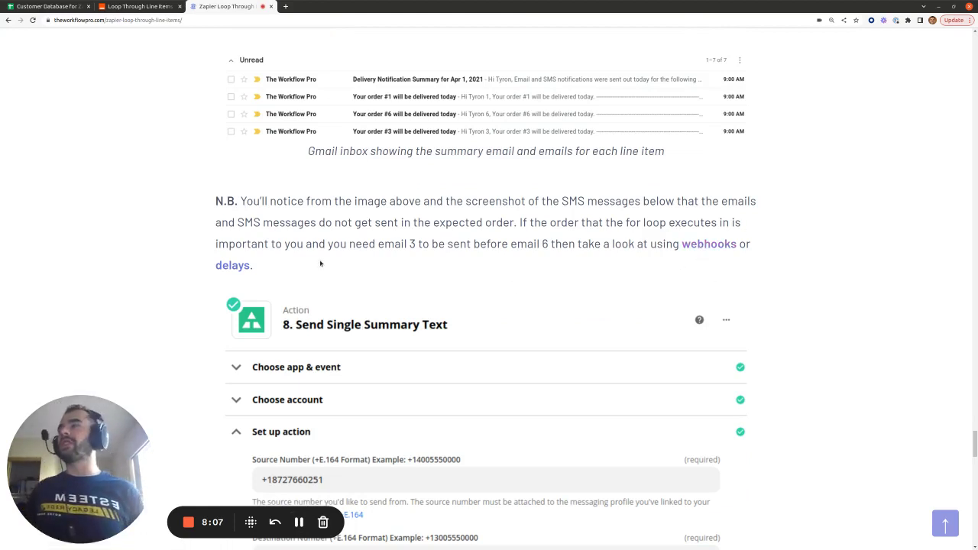
right_click(700, 245)
click(714, 252)
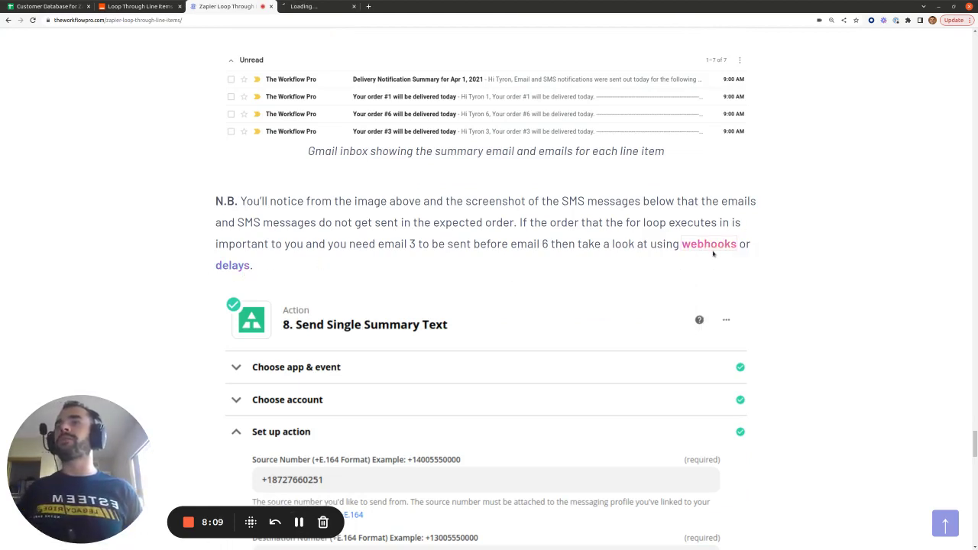
right_click(230, 264)
click(255, 269)
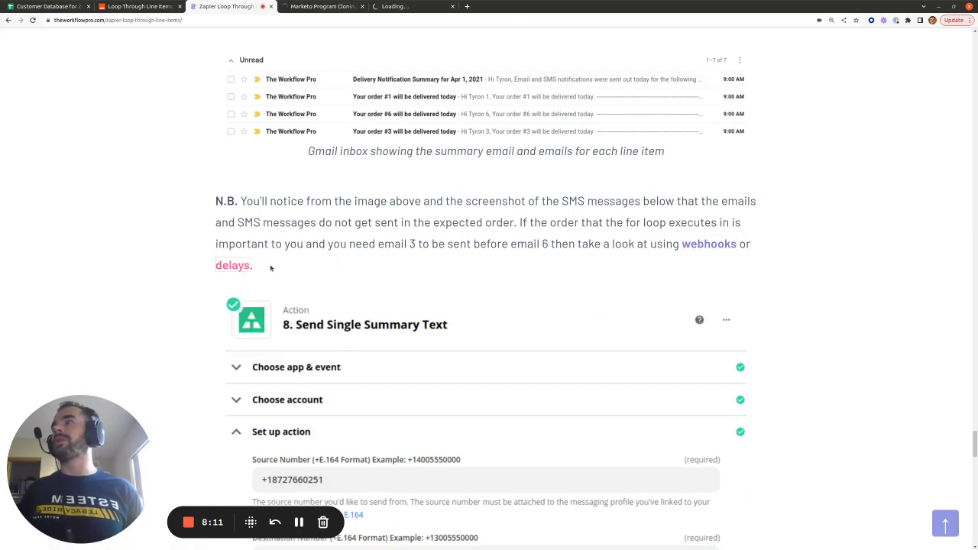
View the whole Looping with Webhooks diagram in the Marketo program cloning article at a reduced page zoom
click(304, 6)
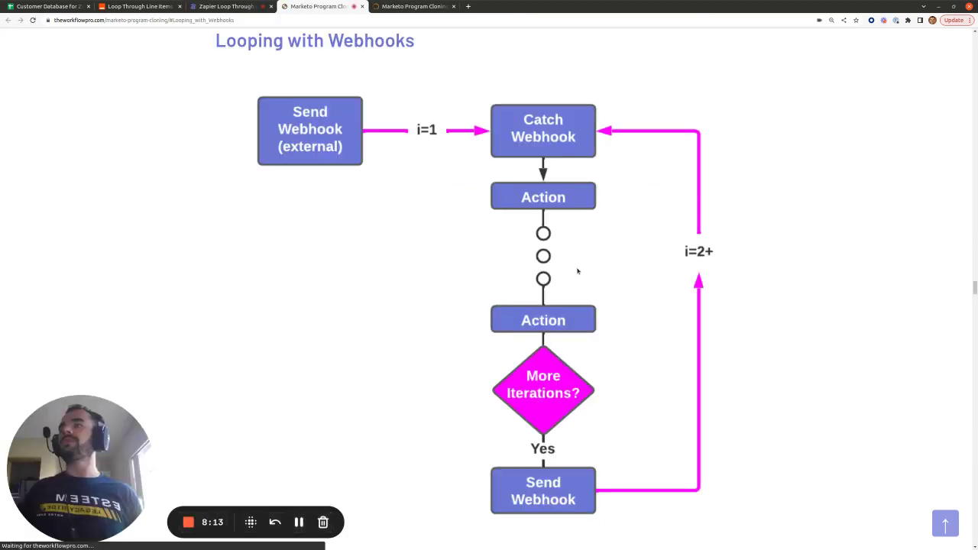
key(ctrl+minus)
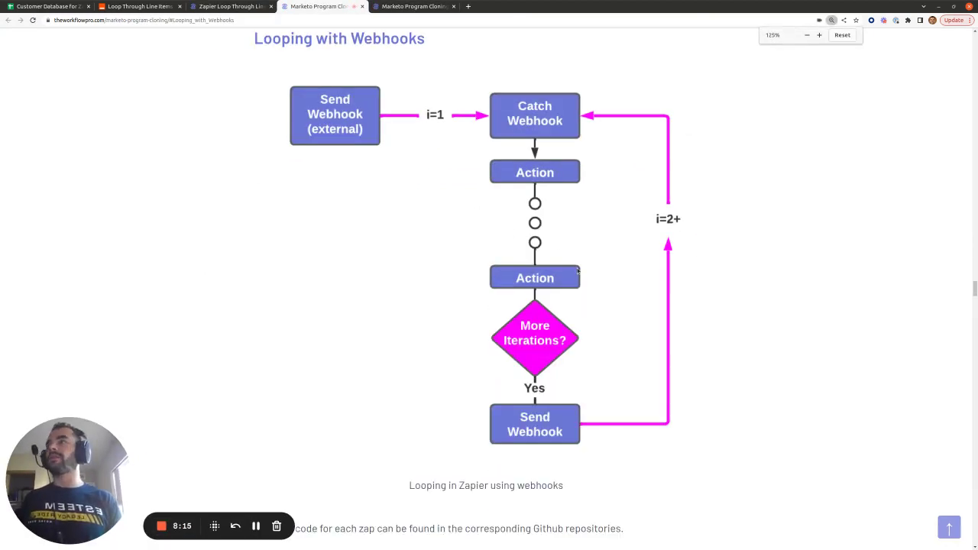
key(ctrl+minus)
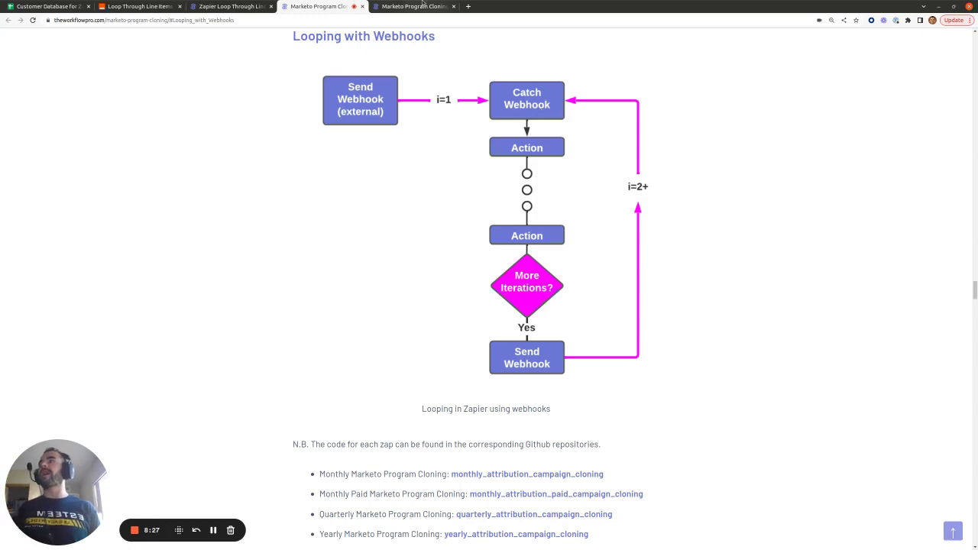
Examine the setup of step 5, Schedule Iterations with Delay, in the cloning article's Looping by Zapier section
click(413, 6)
scroll(640, 236, down, 12)
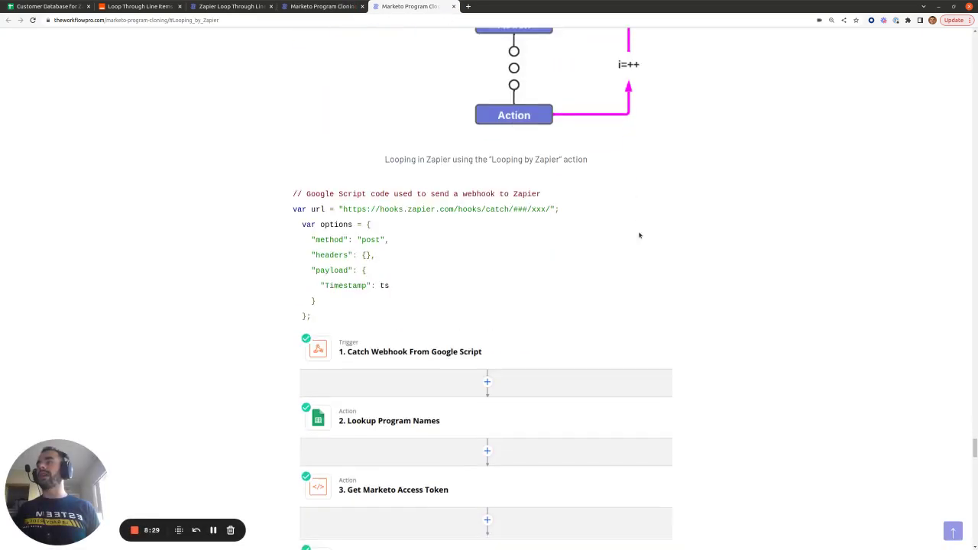
scroll(639, 232, down, 6)
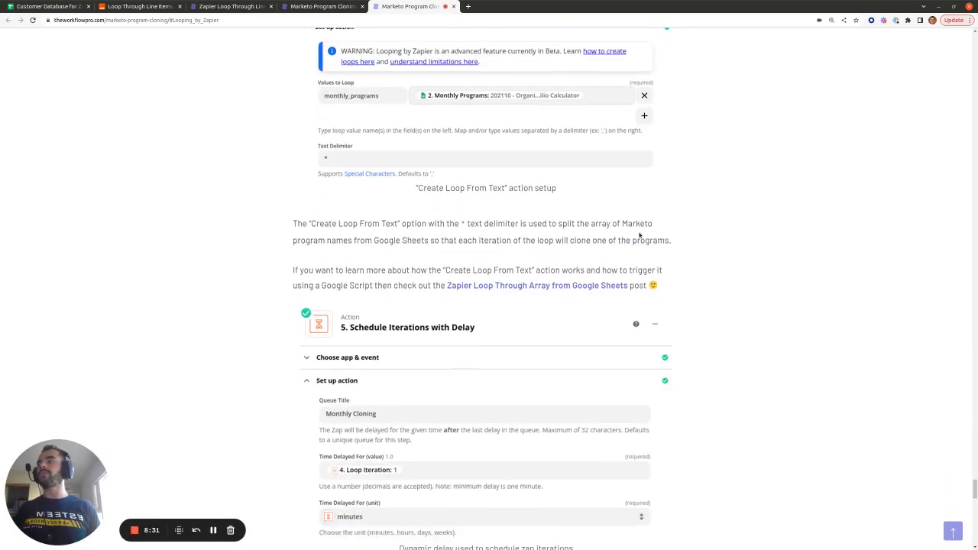
scroll(422, 197, up, 1)
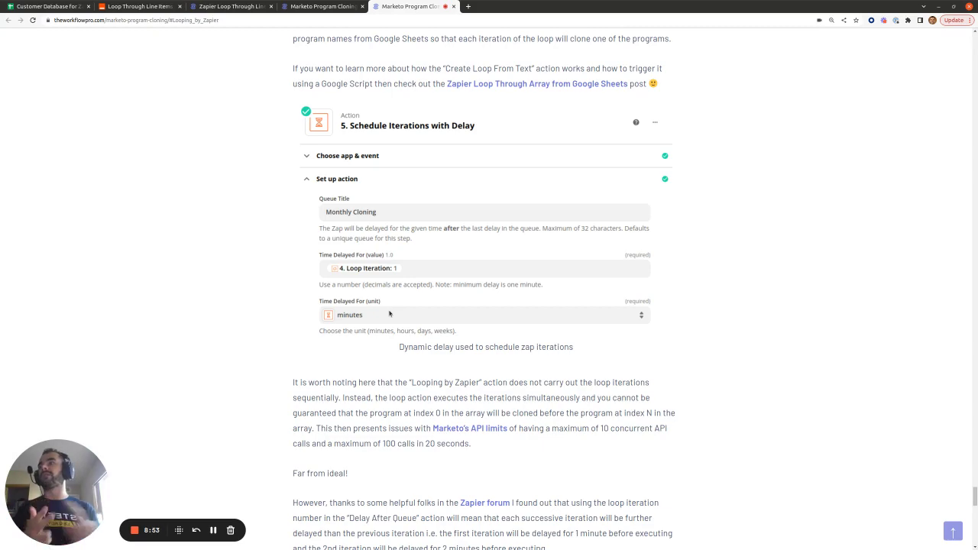
Revisit the message order note in the line items article and open step 7, Send Outbound Email in Email by Zapier, in the Zap
click(237, 6)
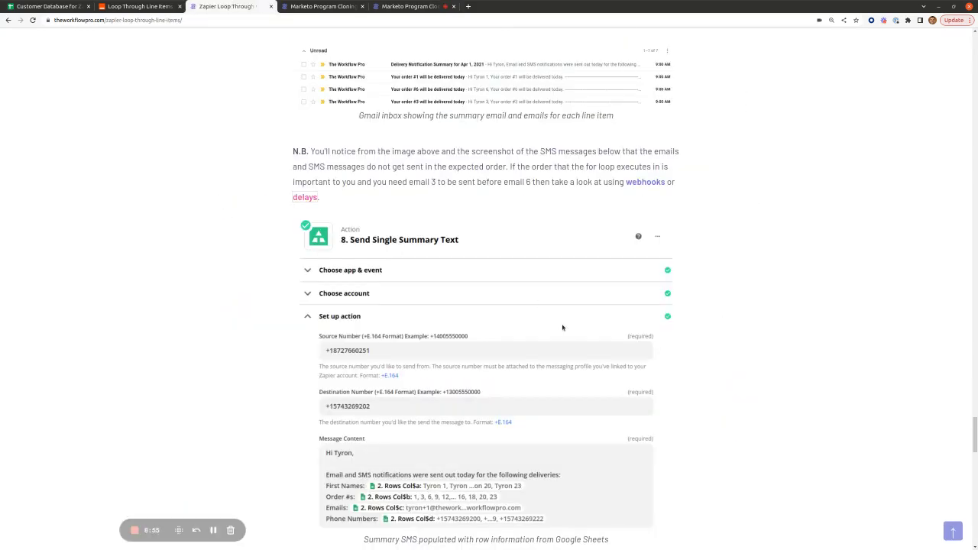
scroll(563, 327, up, 3)
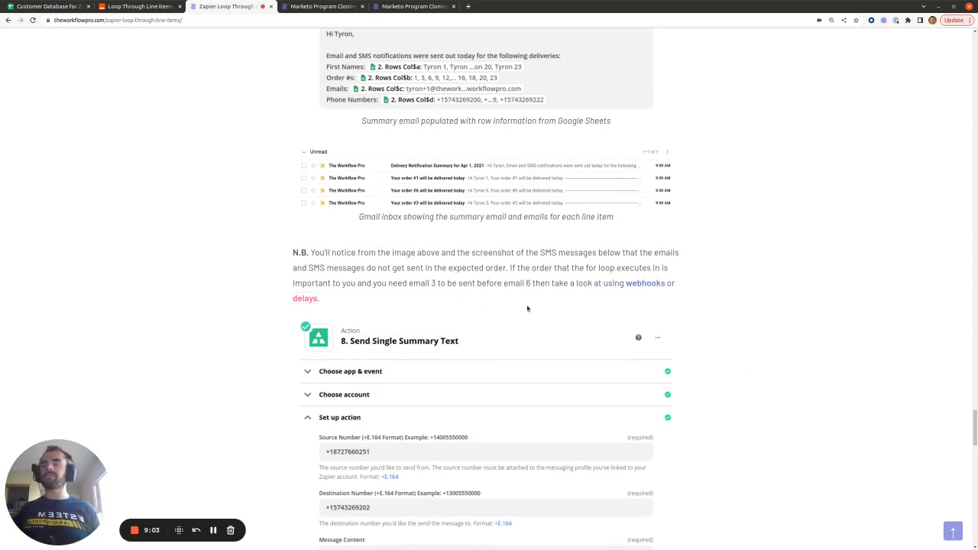
click(137, 6)
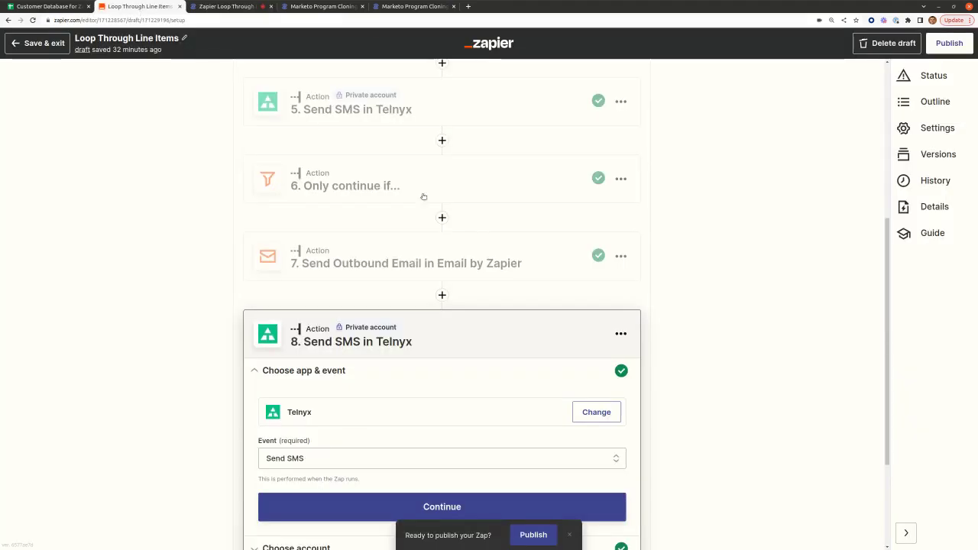
click(340, 263)
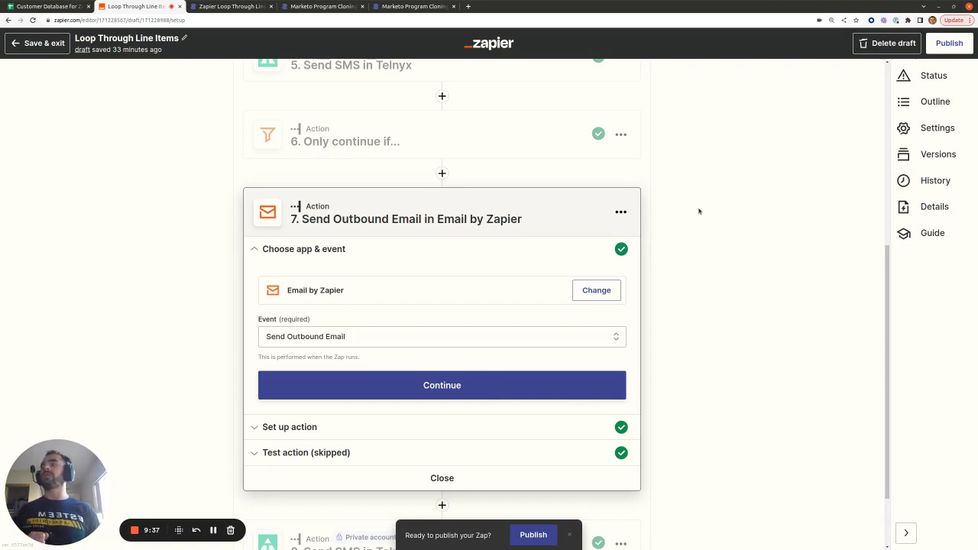
Open step 2 of the Zap and highlight its event name, Find Many Spreadsheet Rows (With Line Item Support)
scroll(698, 211, up, 5)
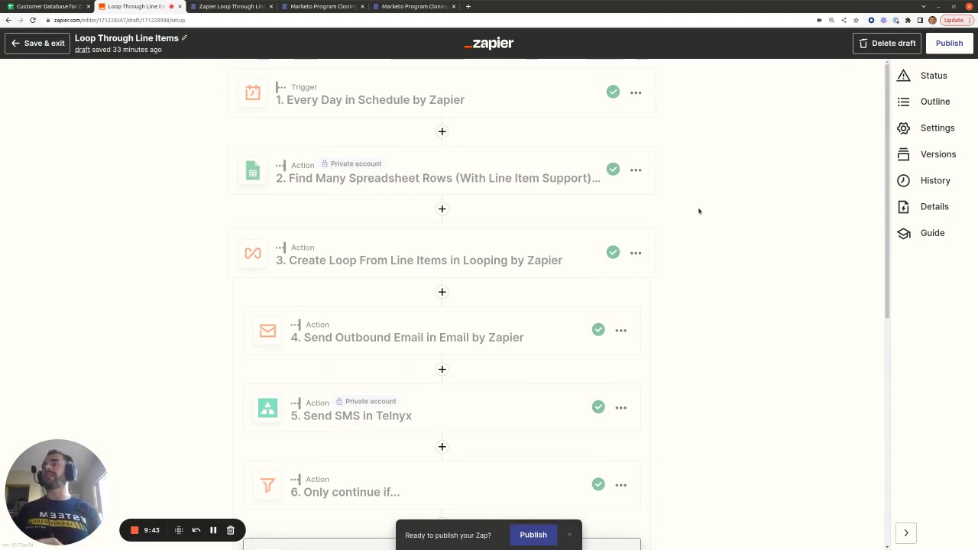
click(489, 182)
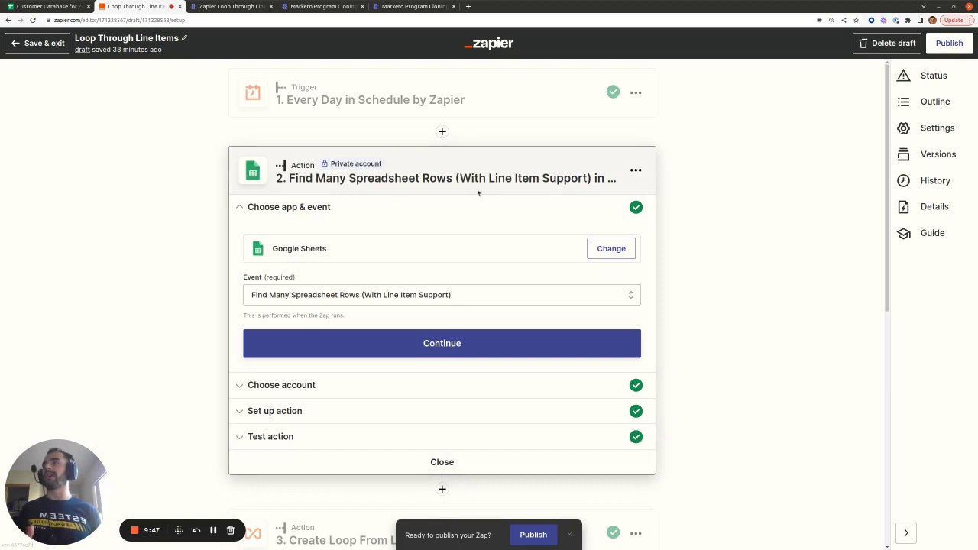
drag(289, 178, 592, 179)
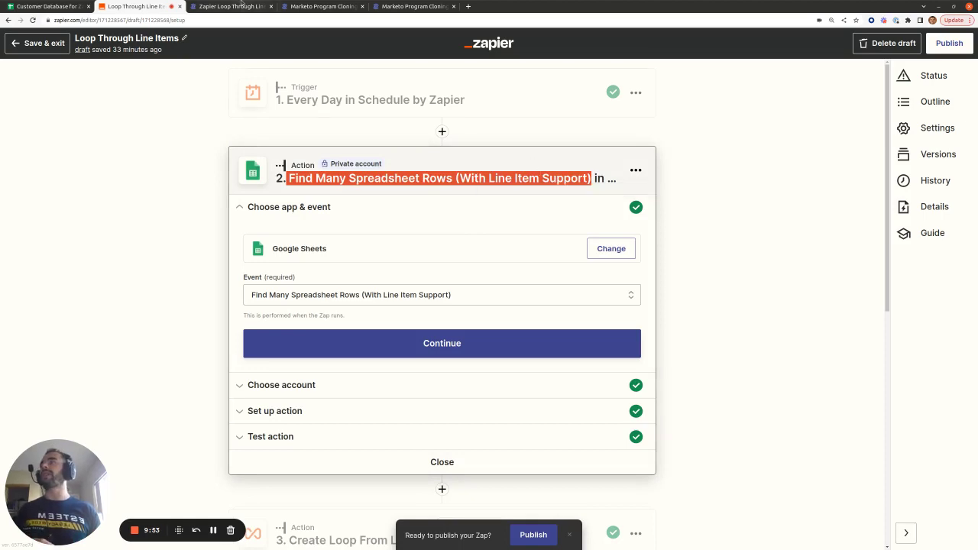
Find the article's note on reading more than 10 rows, and highlight "500 iteration limit" and "nested loop" in the Loop Through Line Items Action section
click(233, 6)
drag(975, 416, 963, 195)
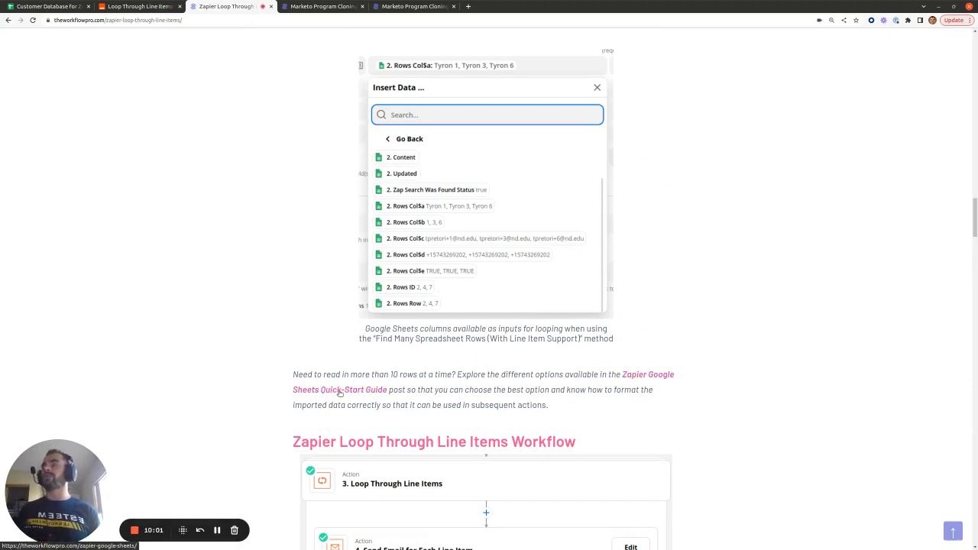
scroll(466, 411, down, 4)
scroll(465, 411, down, 5)
drag(326, 199, 395, 206)
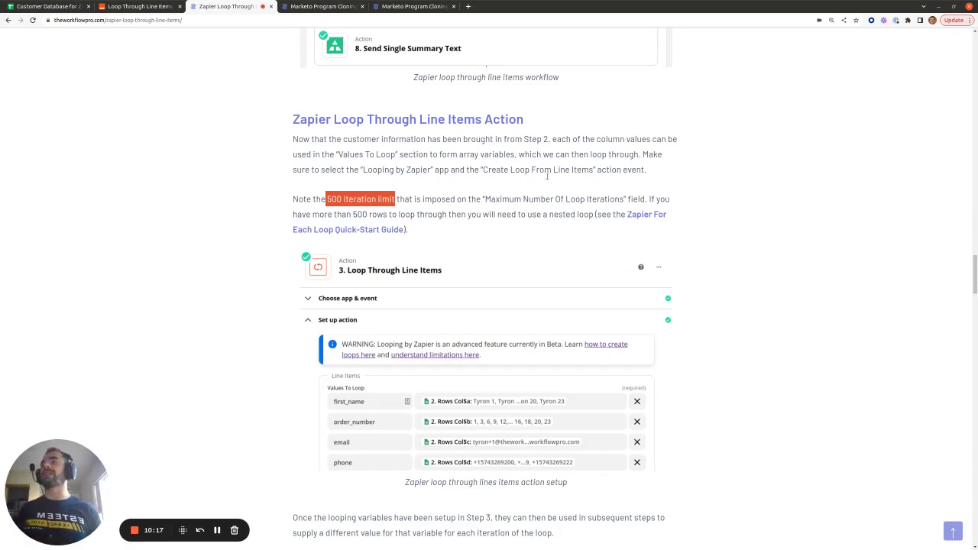
drag(548, 214, 593, 215)
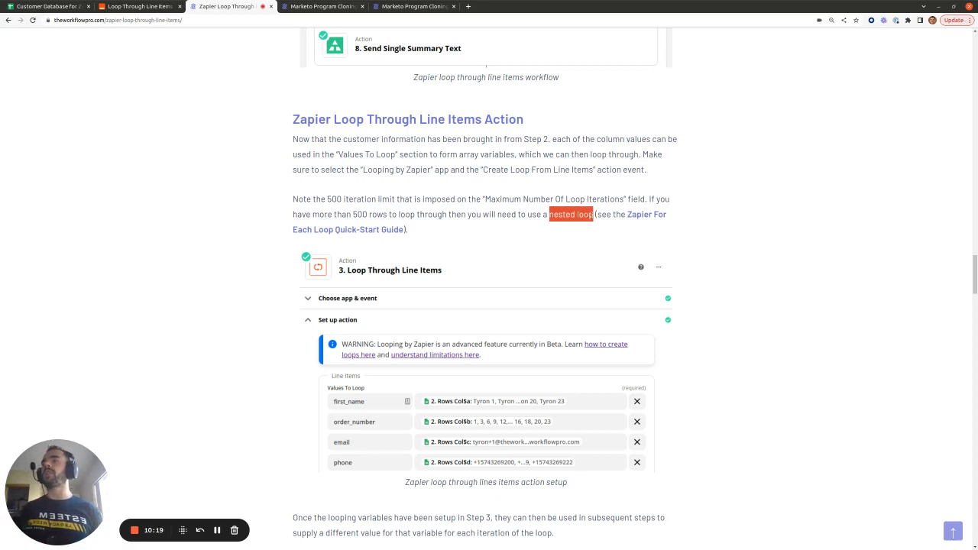